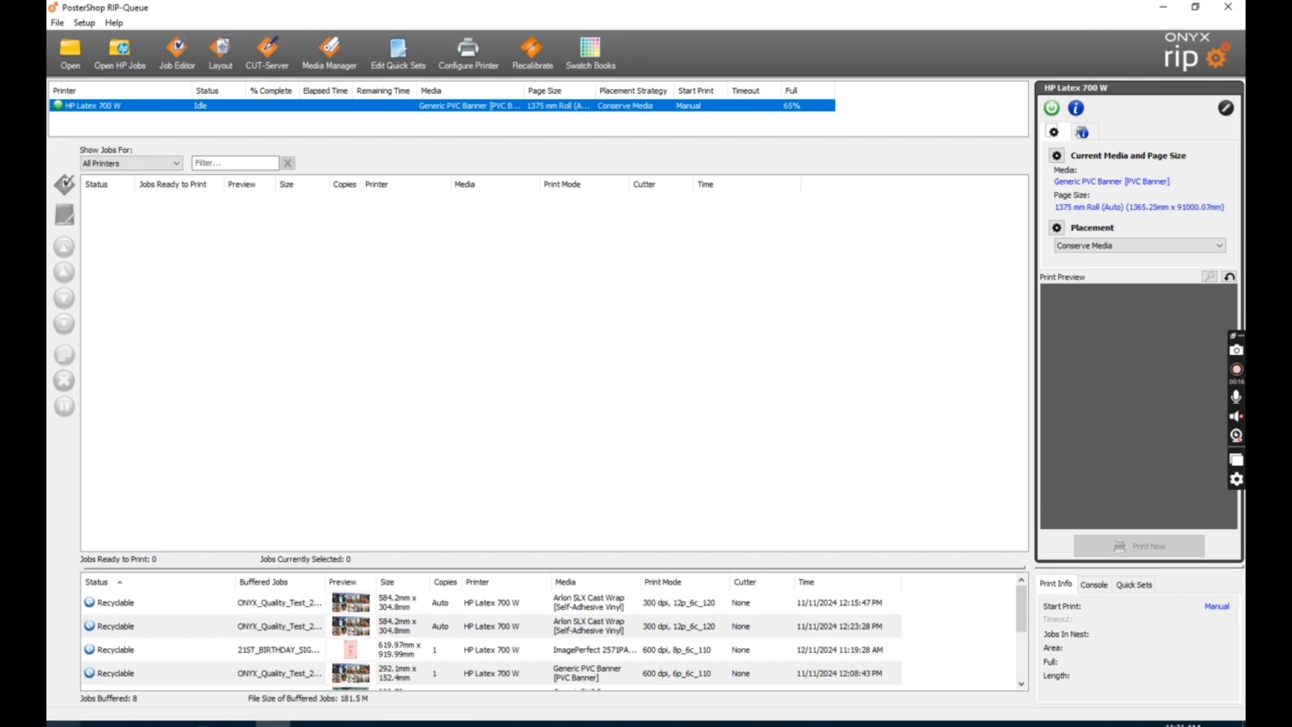
Open download.jpg from the Downloads folder as a new job in the job editor.
{"action": "left_click", "coordinate": [68, 61]}
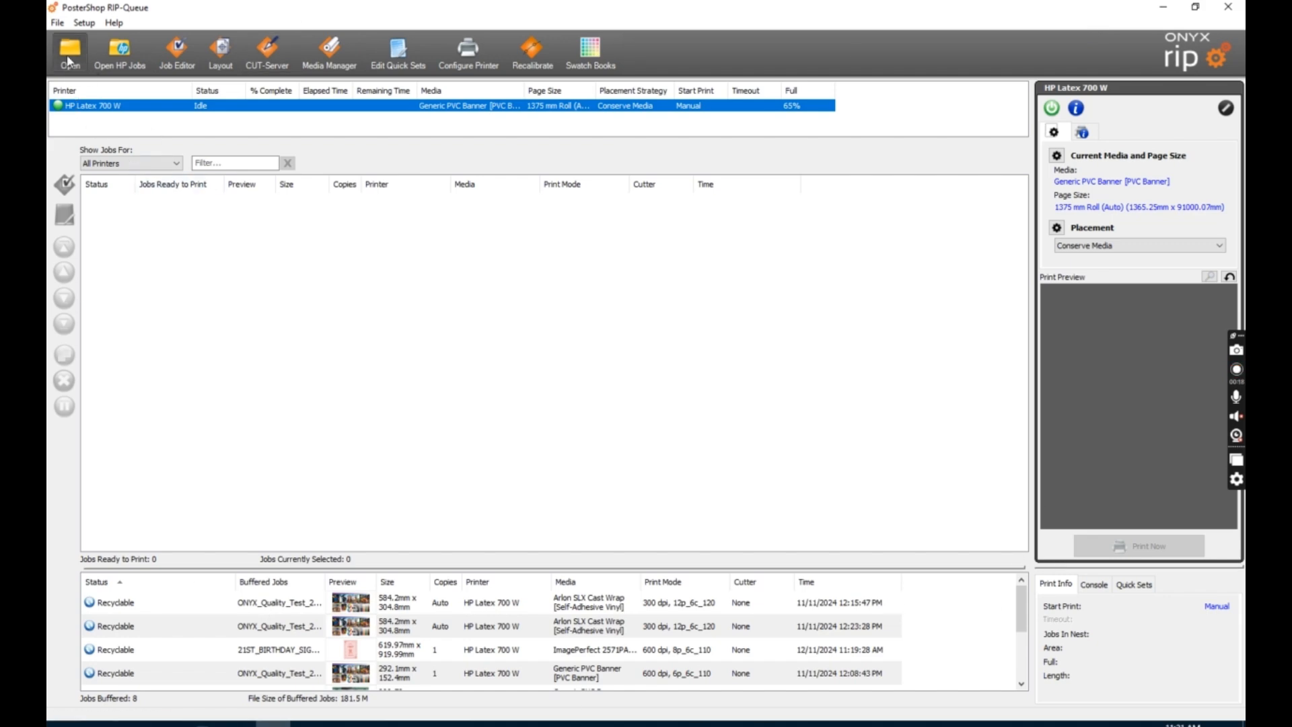
{"action": "left_click", "coordinate": [512, 372]}
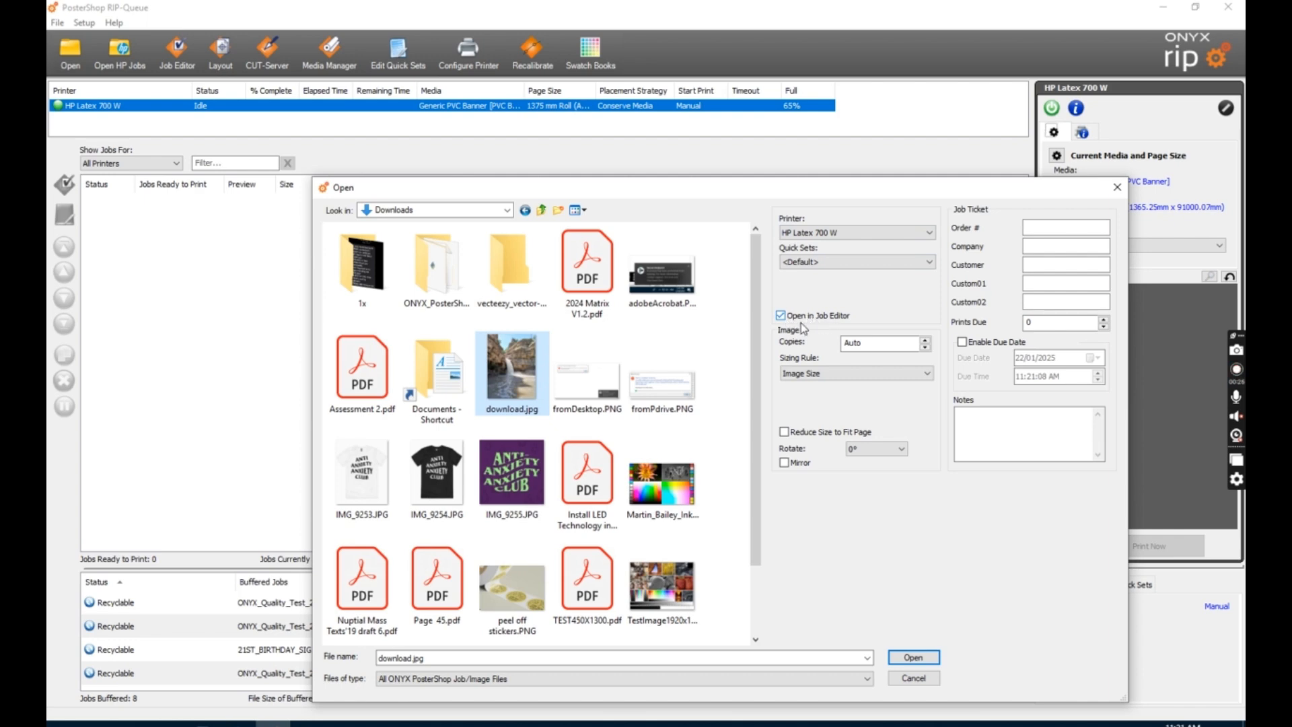
{"action": "left_click", "coordinate": [913, 656]}
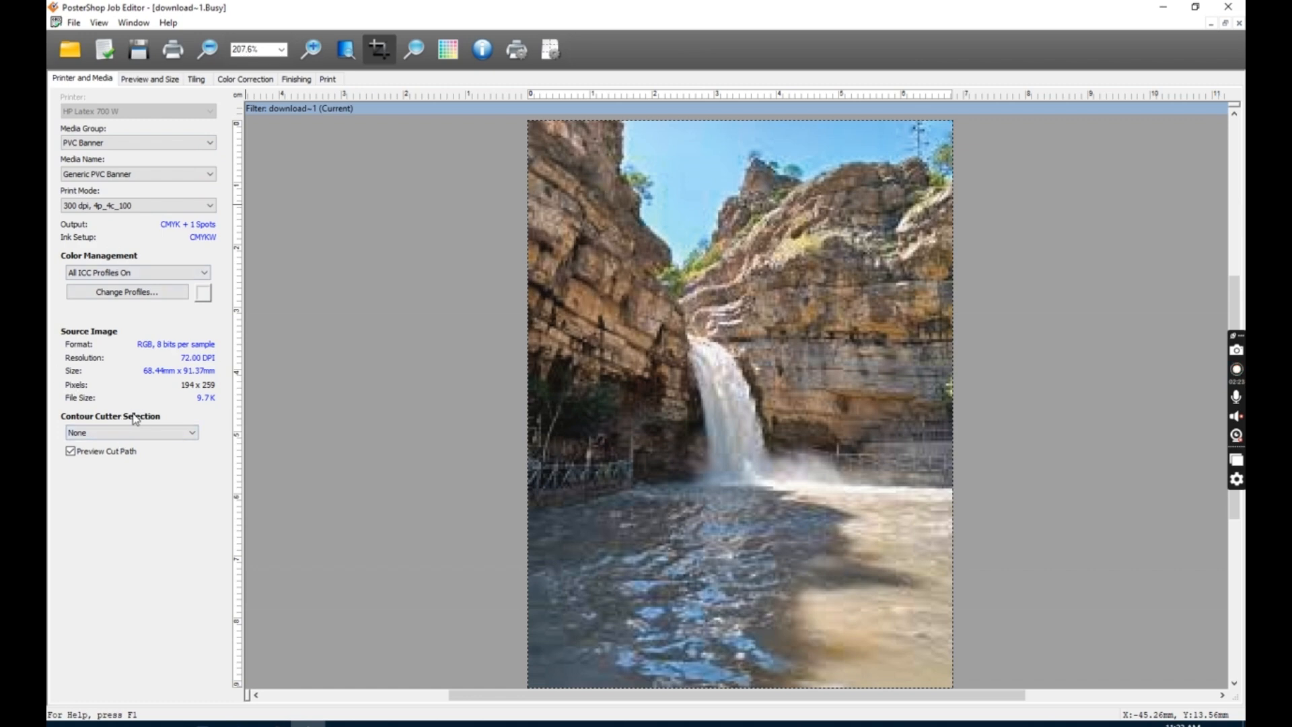
Set the media group to Self-Adhesive Vinyl and the media name to ImagePerfect 2571PA Wall & Floor.
{"action": "left_click", "coordinate": [115, 432]}
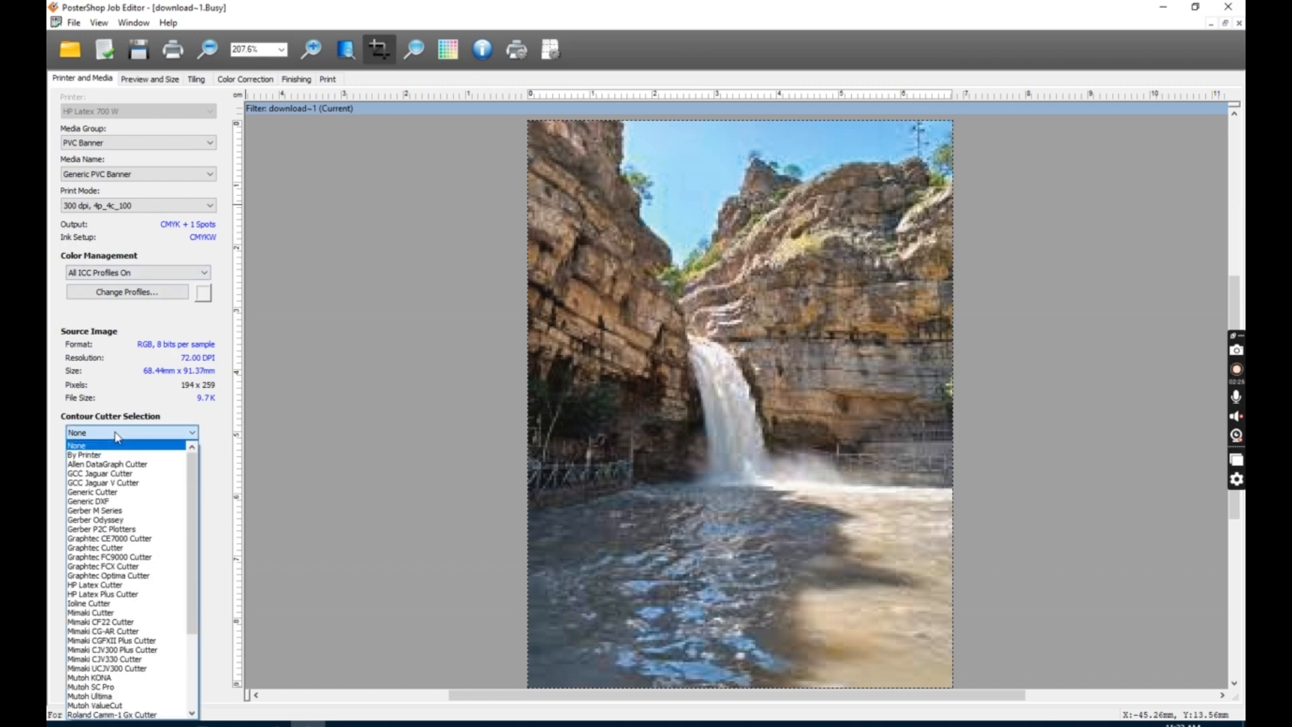
{"action": "left_click", "coordinate": [117, 435]}
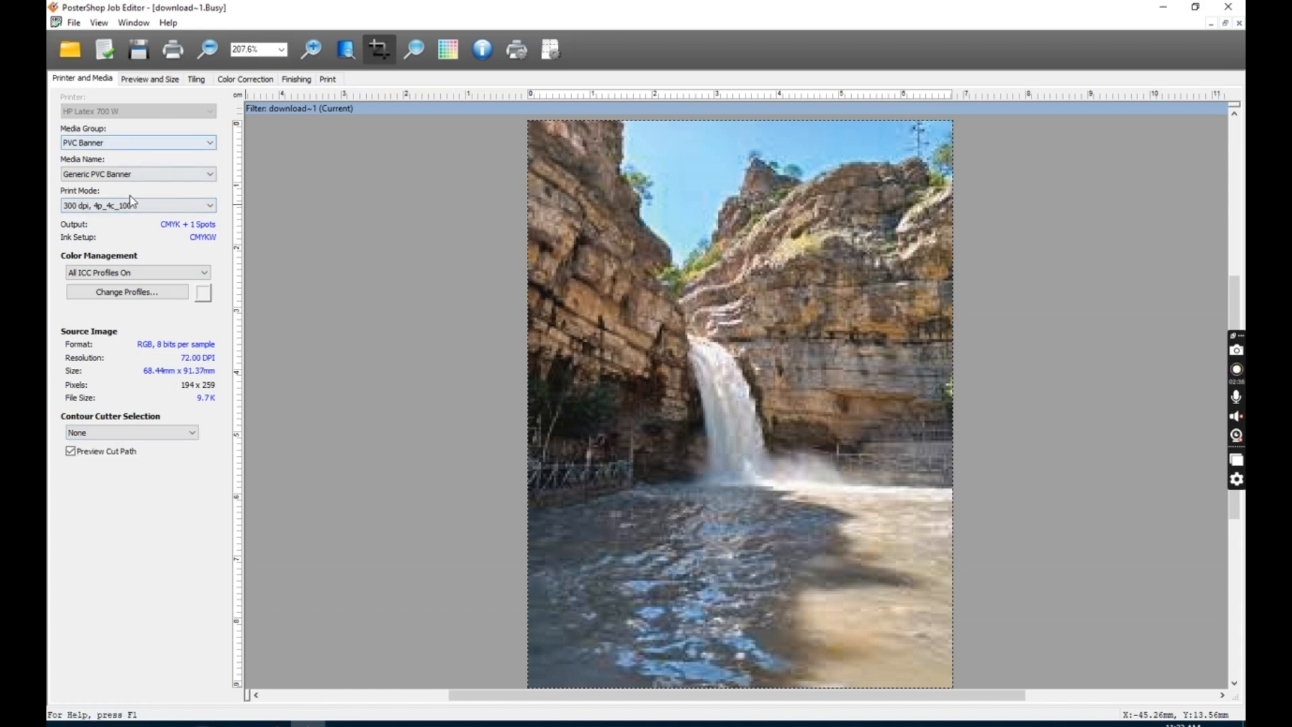
{"action": "left_click", "coordinate": [120, 144]}
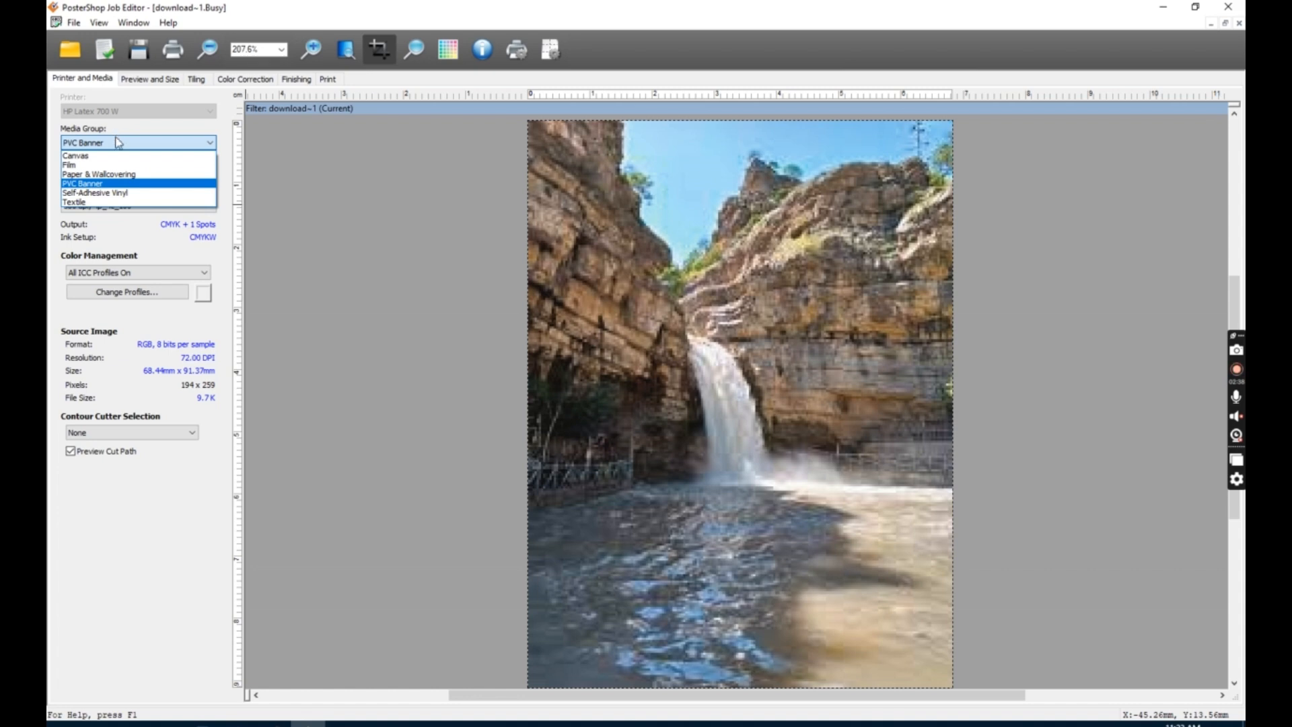
{"action": "left_click", "coordinate": [109, 198]}
{"action": "left_click", "coordinate": [111, 176]}
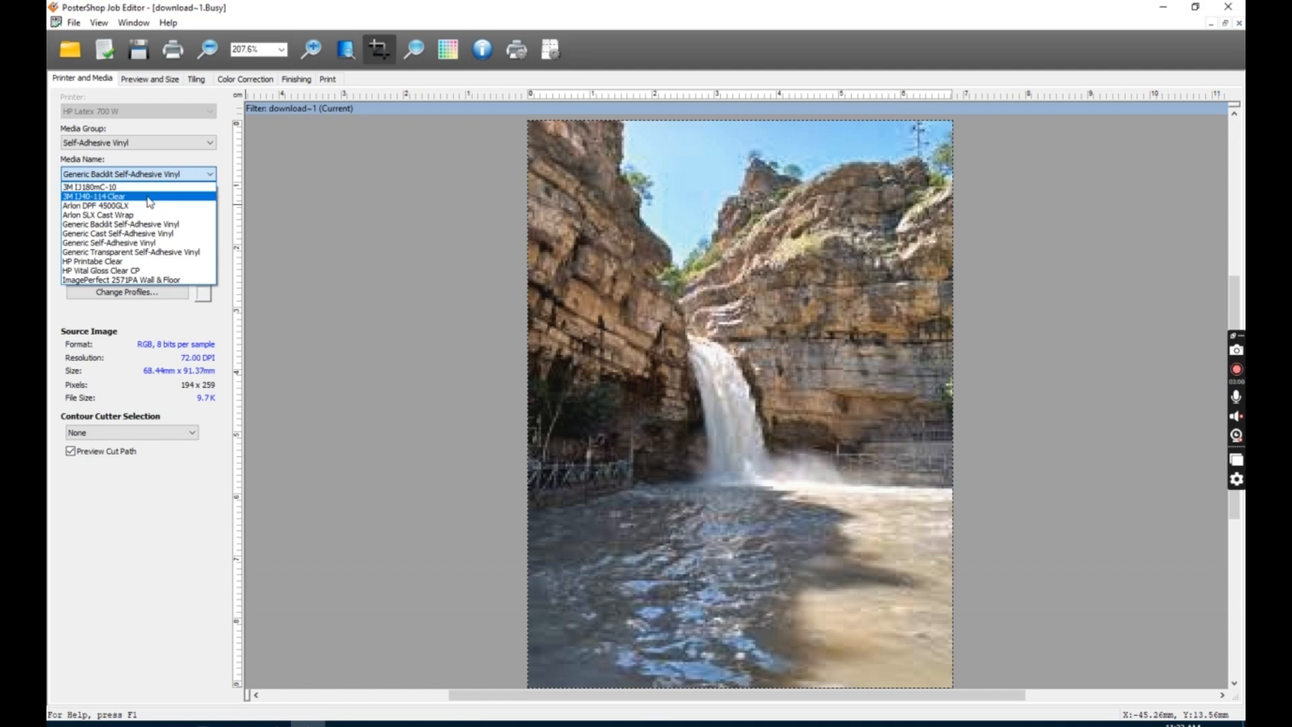
{"action": "left_click", "coordinate": [153, 279]}
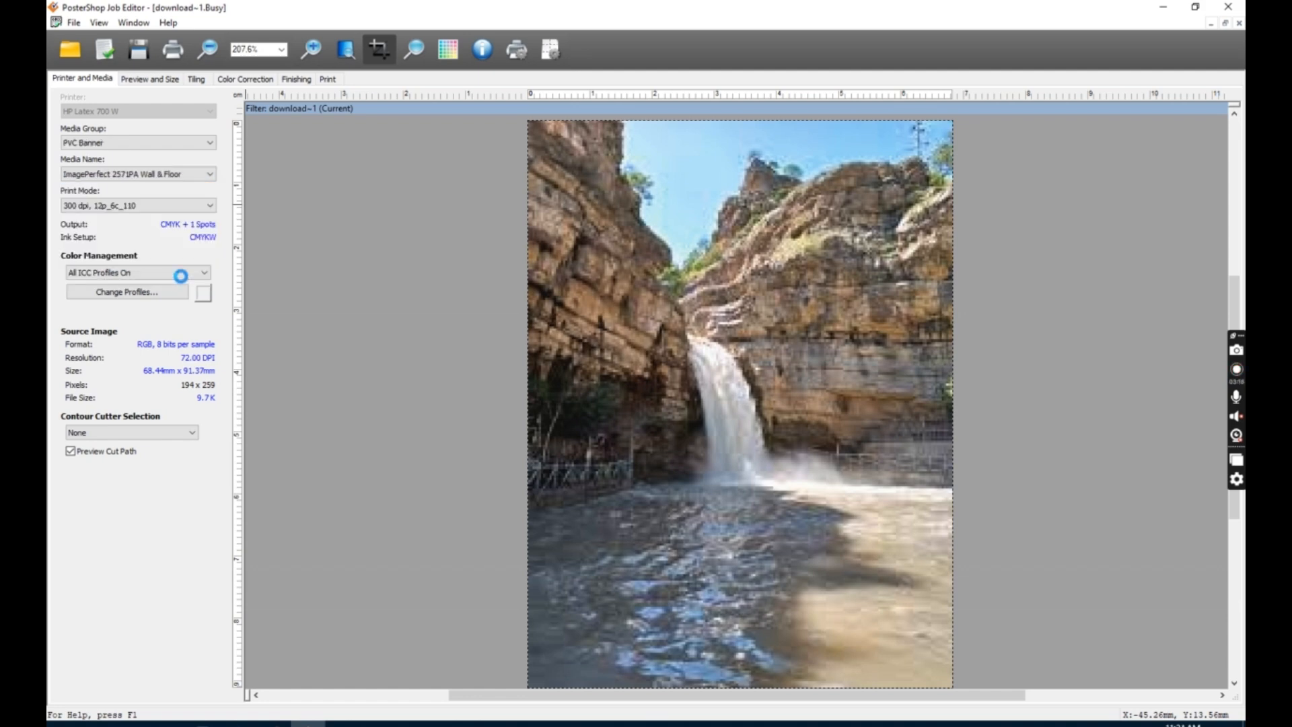
Set the print mode to 600 dpi, 6p_6c_100.
{"action": "left_click", "coordinate": [109, 205]}
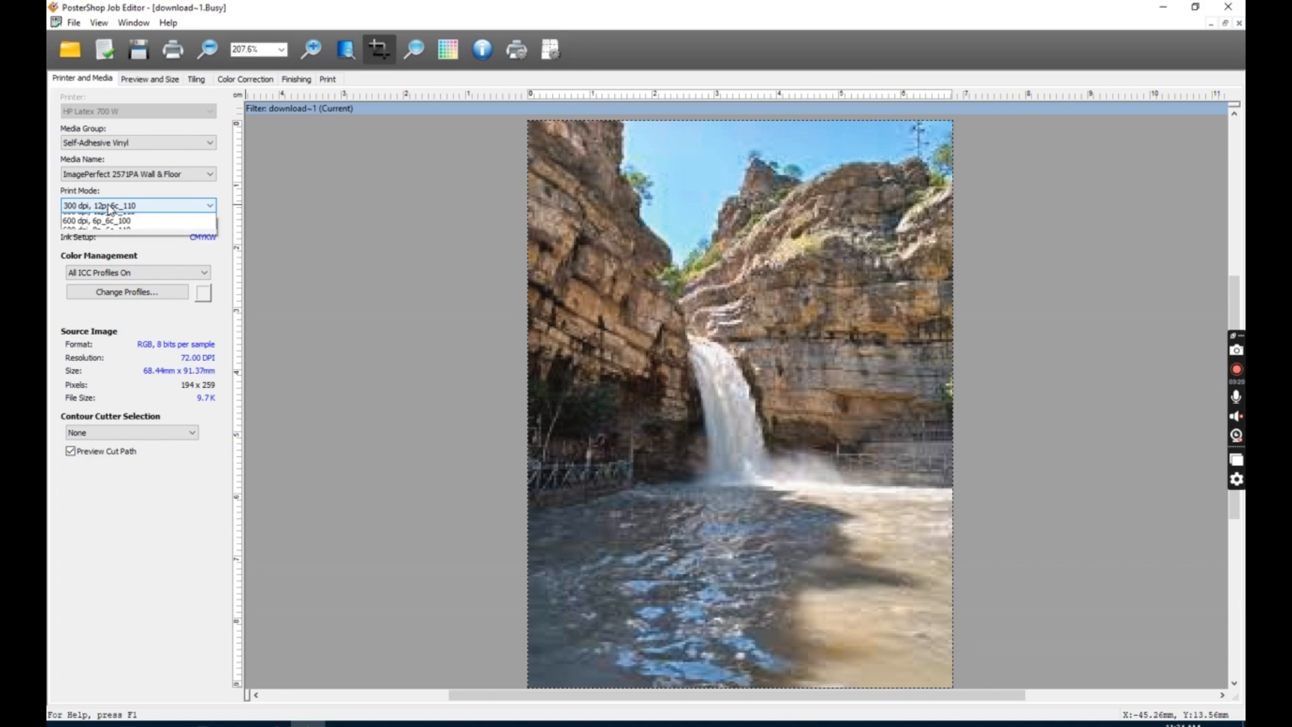
{"action": "left_click", "coordinate": [163, 210]}
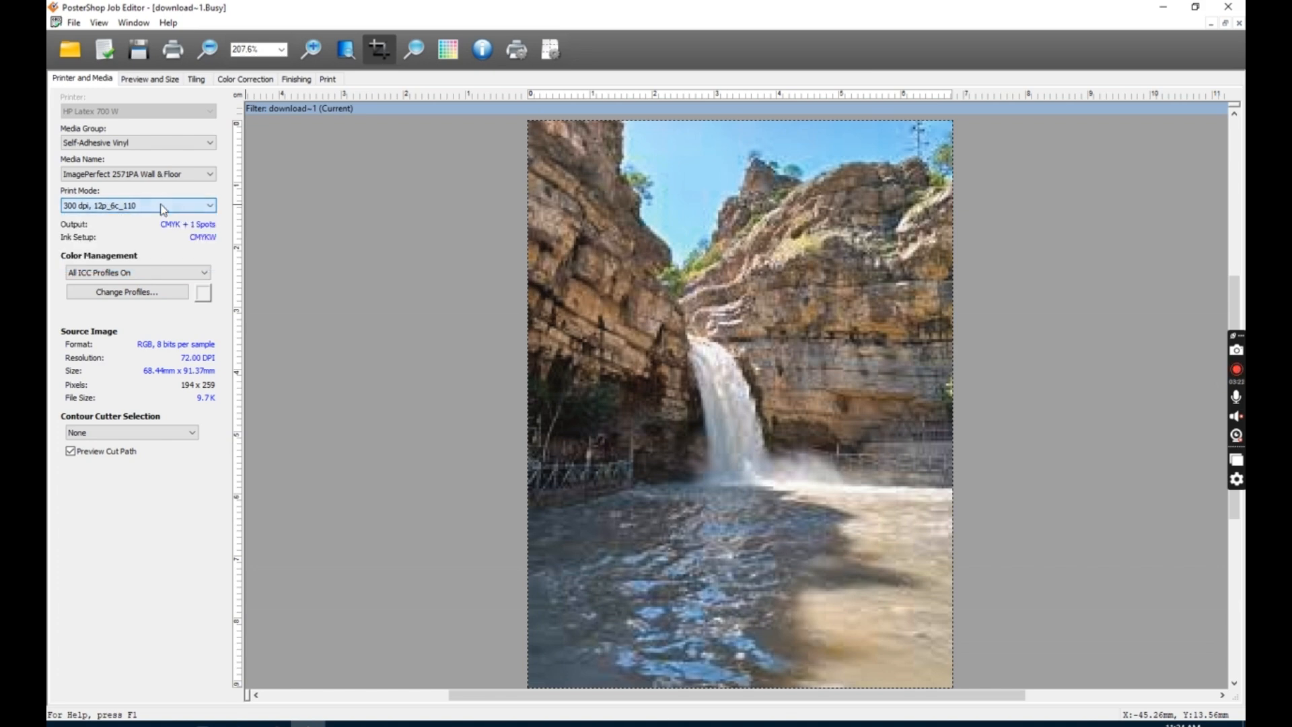
{"action": "left_click", "coordinate": [164, 207]}
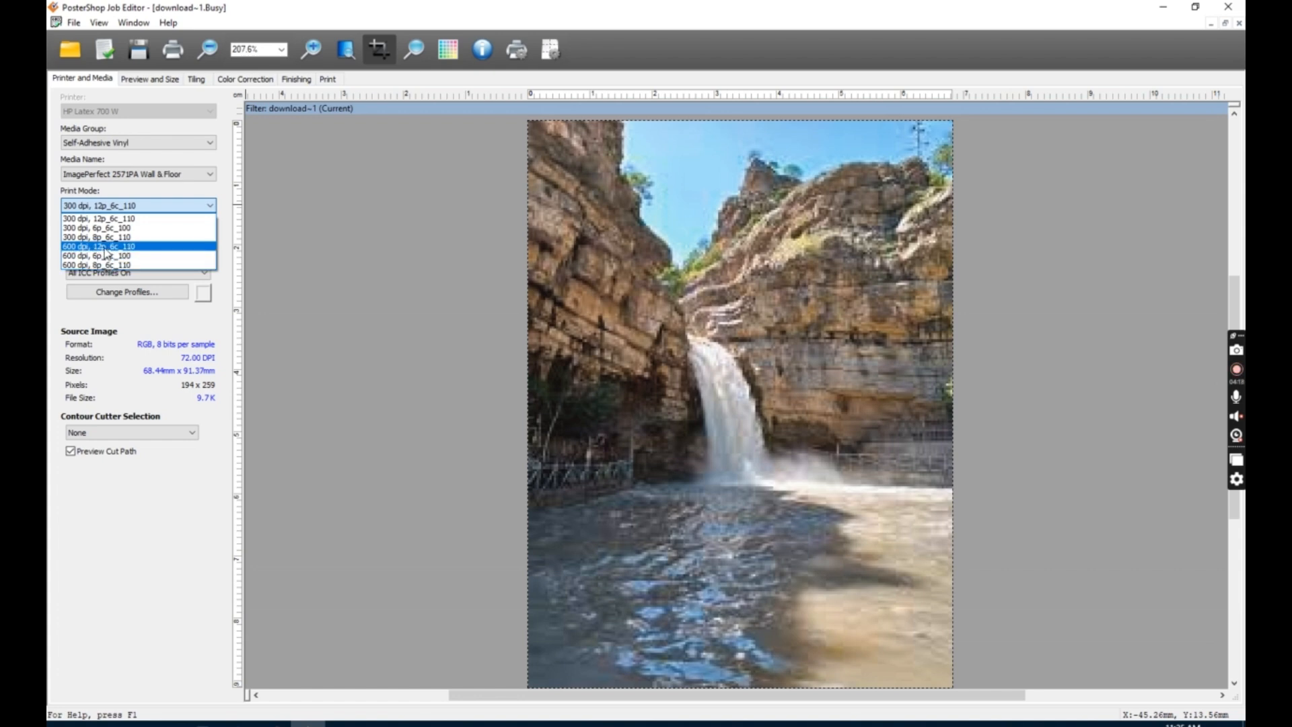
{"action": "left_click", "coordinate": [97, 256]}
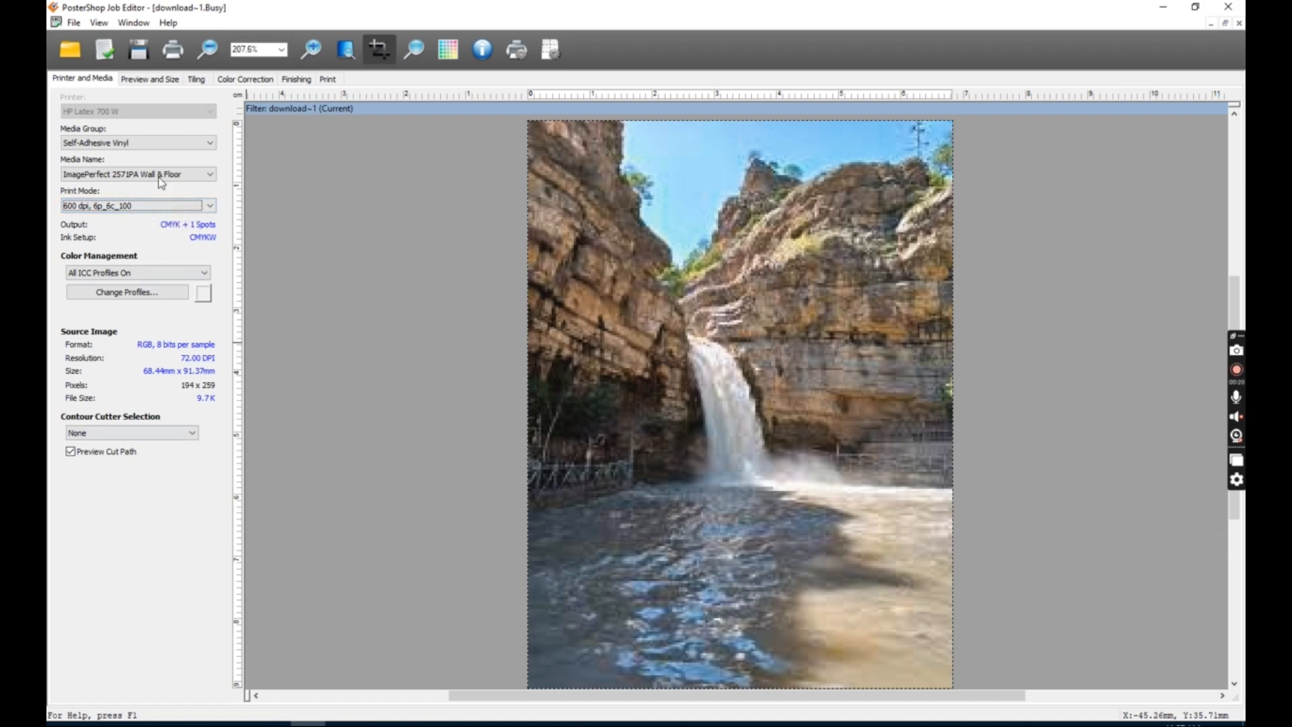
Scale the image proportionally to a width of 83.44 mm in the preview and size settings.
{"action": "left_click", "coordinate": [130, 80]}
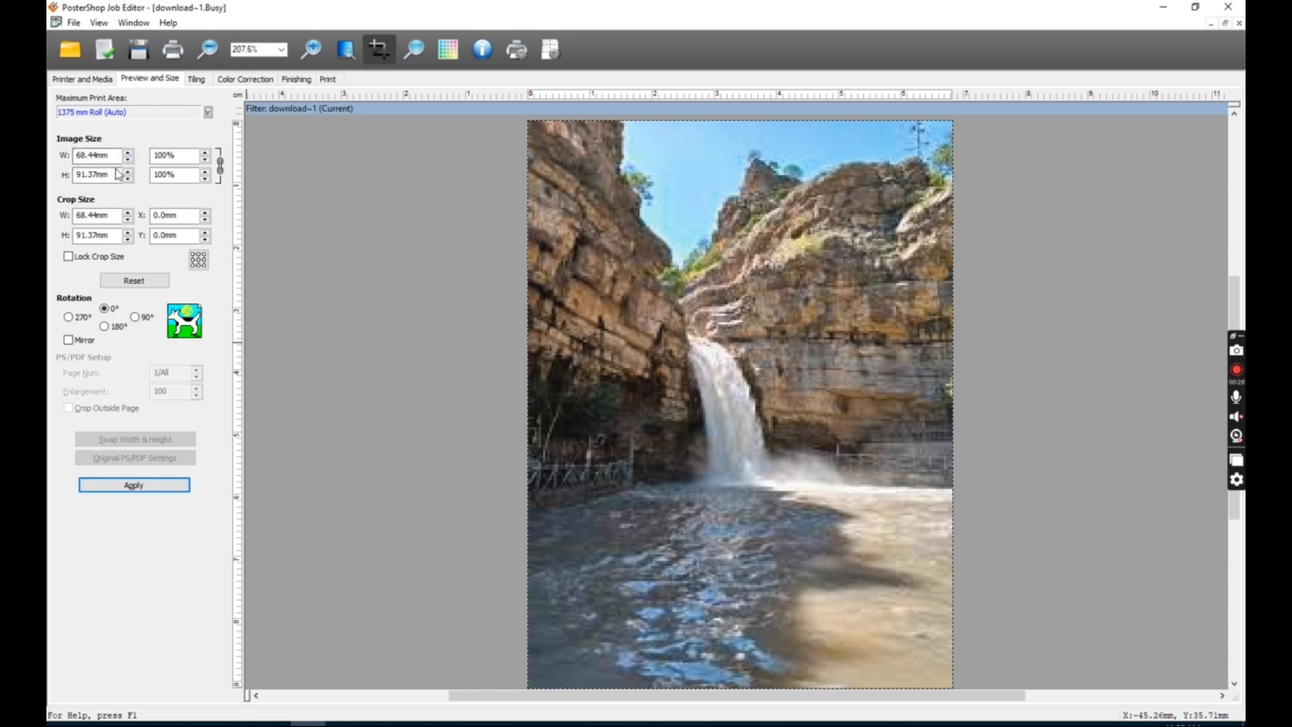
{"action": "left_click_drag", "start_coordinate": [110, 156], "coordinate": [75, 155]}
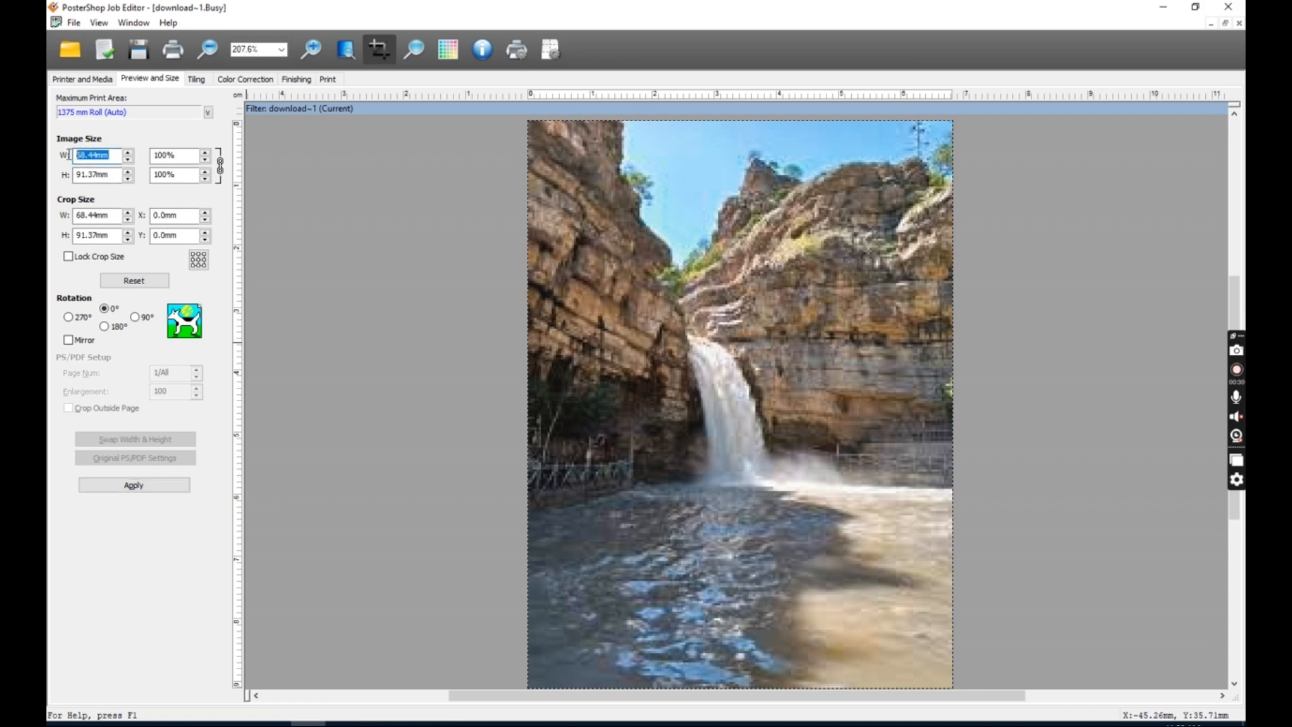
{"action": "scroll", "coordinate": [99, 155], "scroll_direction": "up", "scroll_amount": 17}
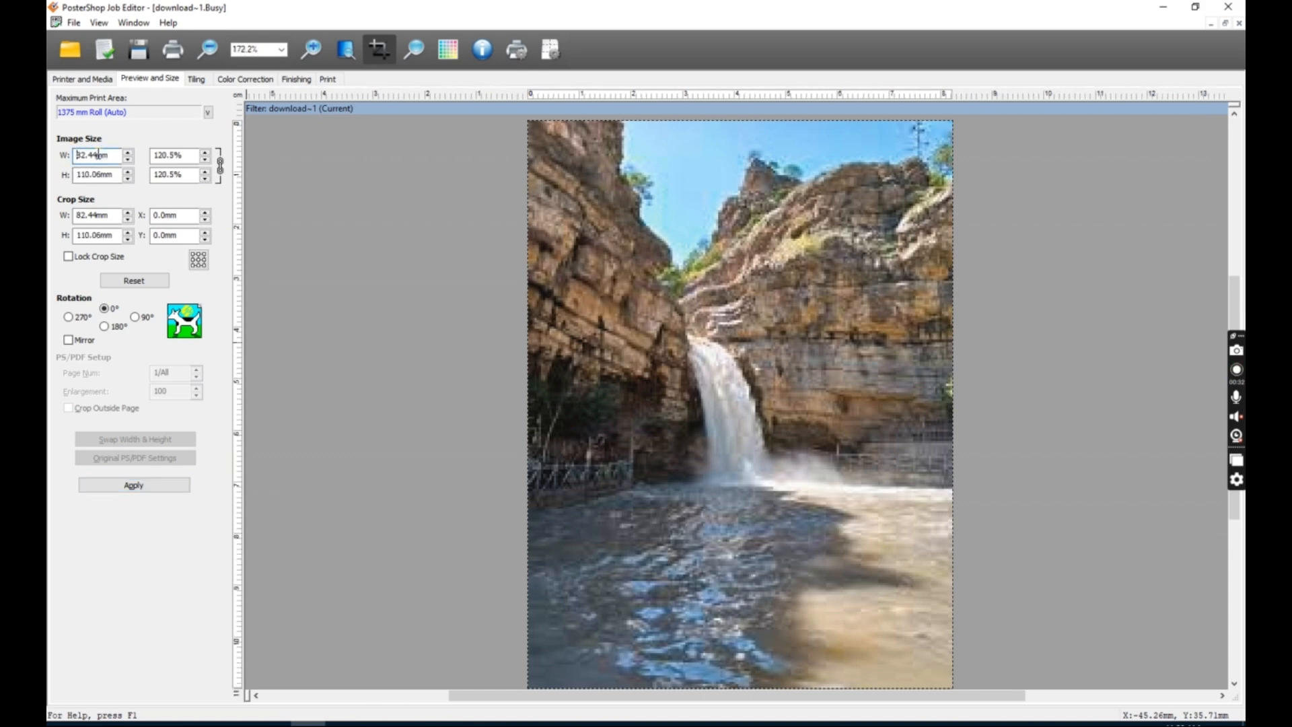
{"action": "scroll", "coordinate": [99, 155], "scroll_direction": "down", "scroll_amount": 2}
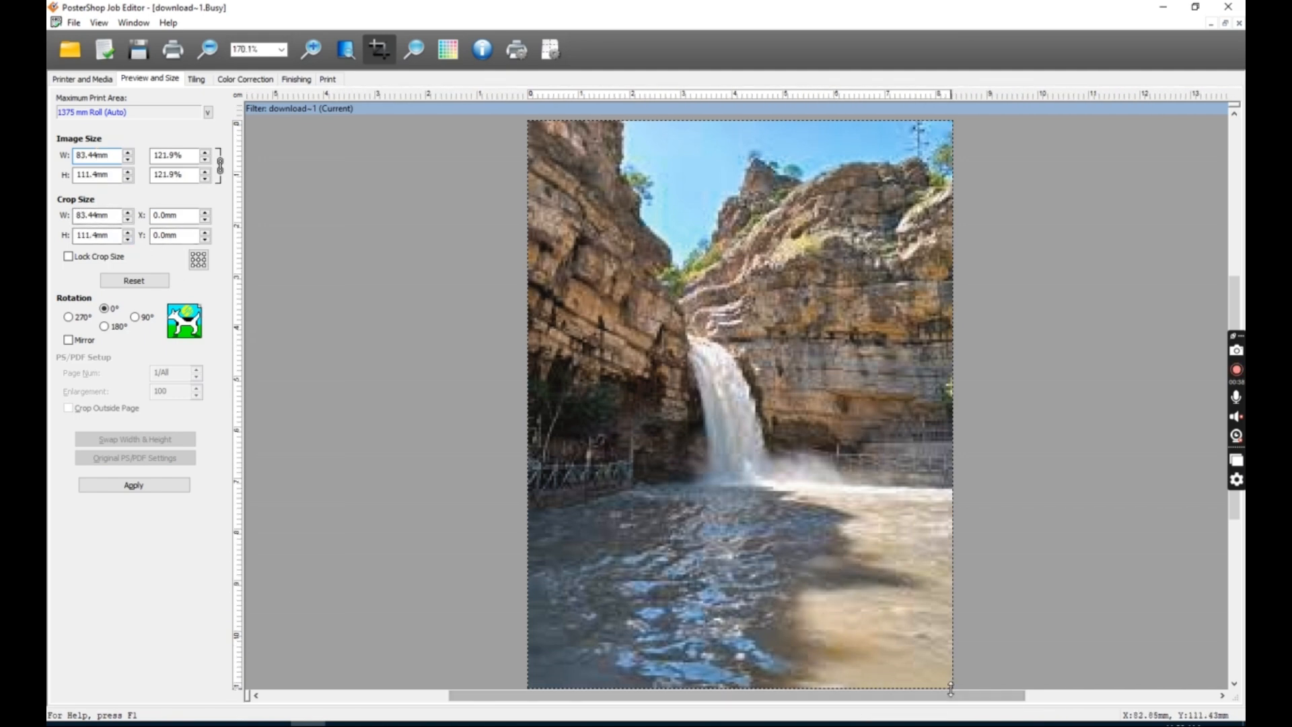
Drag the crop edges inward to crop the image, then drag them back out to the full image.
{"action": "left_click_drag", "start_coordinate": [952, 407], "coordinate": [687, 370]}
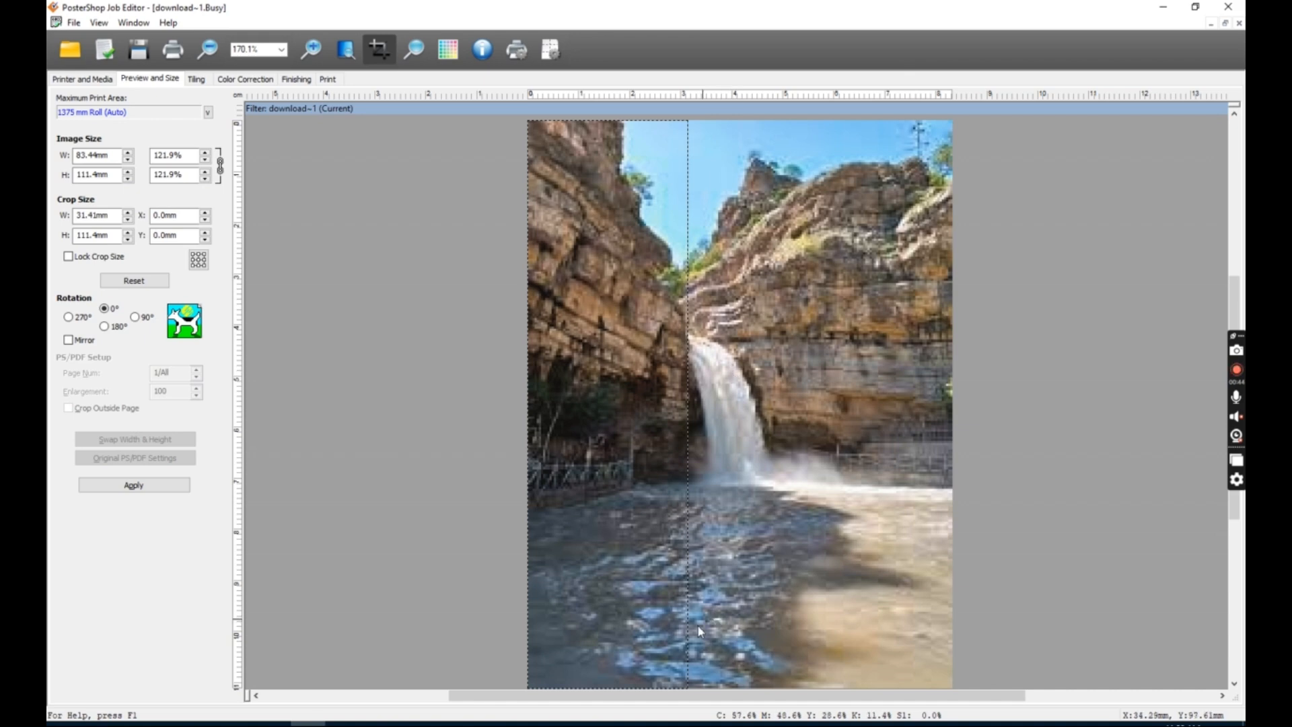
{"action": "left_click_drag", "start_coordinate": [654, 686], "coordinate": [688, 559]}
{"action": "left_click_drag", "start_coordinate": [686, 473], "coordinate": [878, 635]}
{"action": "left_click_drag", "start_coordinate": [867, 557], "coordinate": [835, 526]}
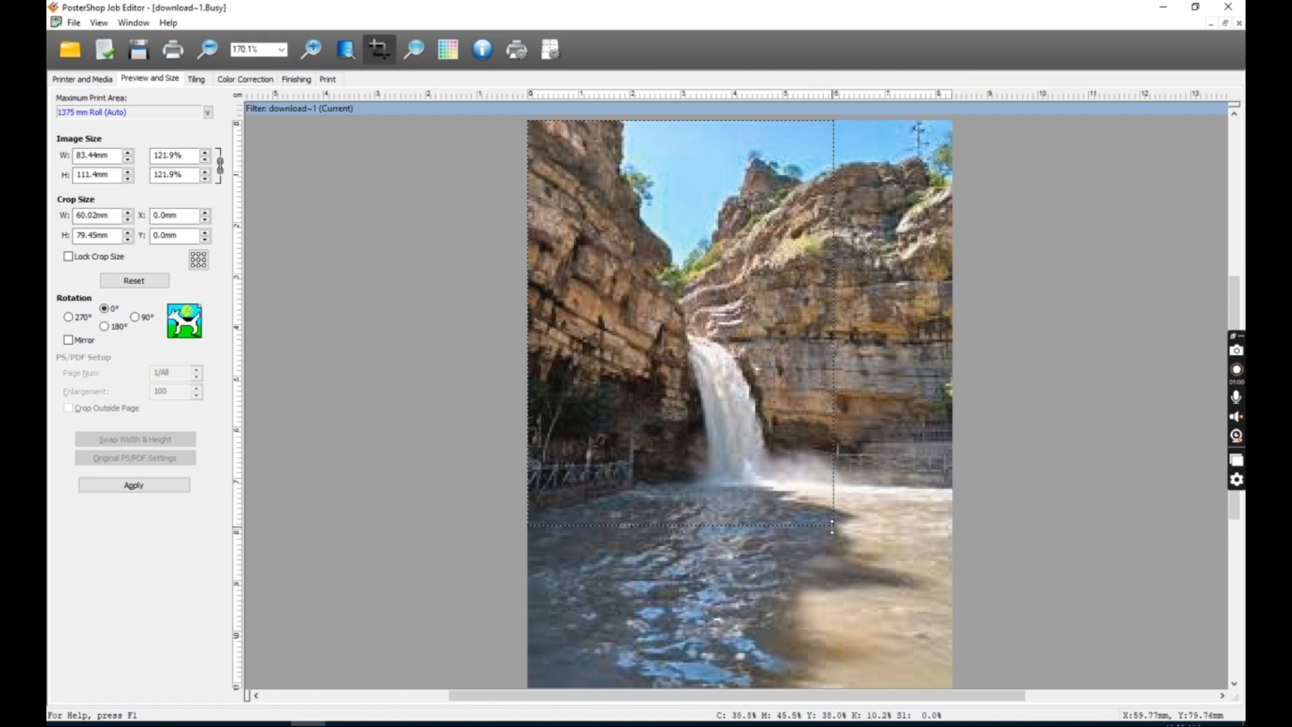
{"action": "left_click_drag", "start_coordinate": [834, 525], "coordinate": [952, 688]}
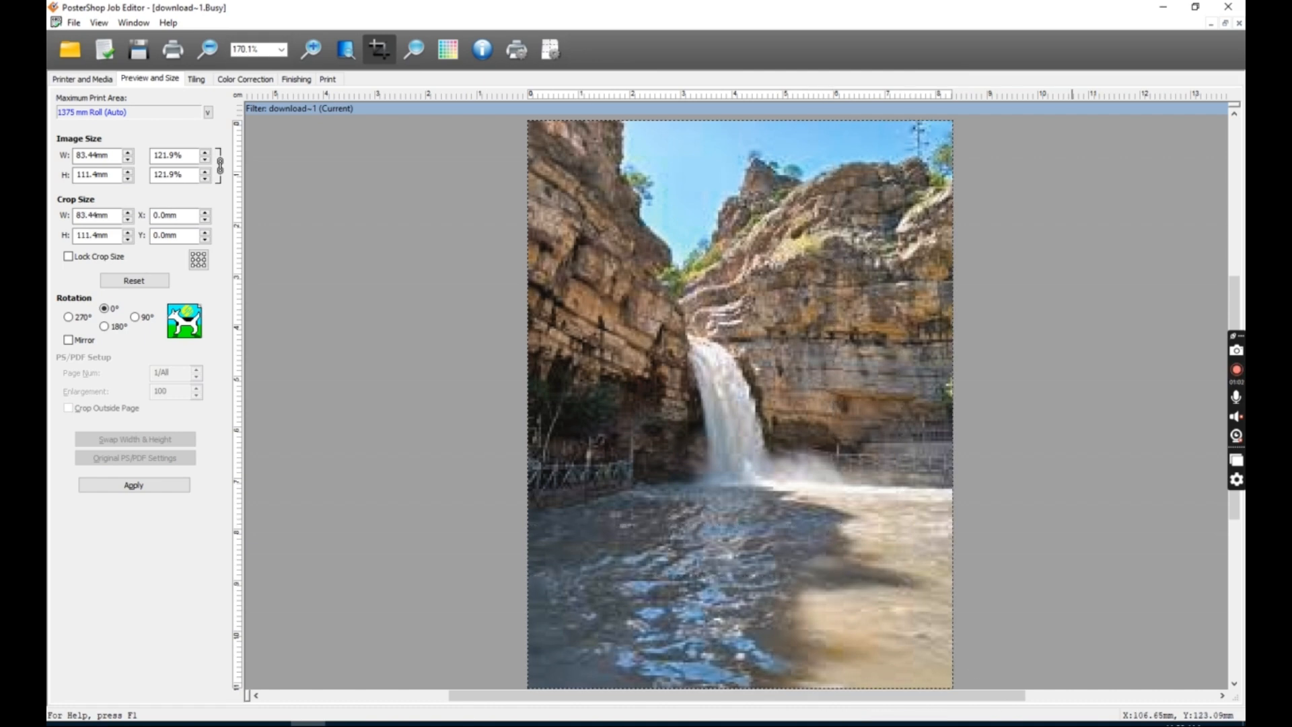
{"action": "left_click", "coordinate": [136, 316]}
{"action": "left_click", "coordinate": [106, 327]}
{"action": "left_click", "coordinate": [69, 318]}
{"action": "left_click", "coordinate": [105, 309]}
{"action": "left_click", "coordinate": [70, 340]}
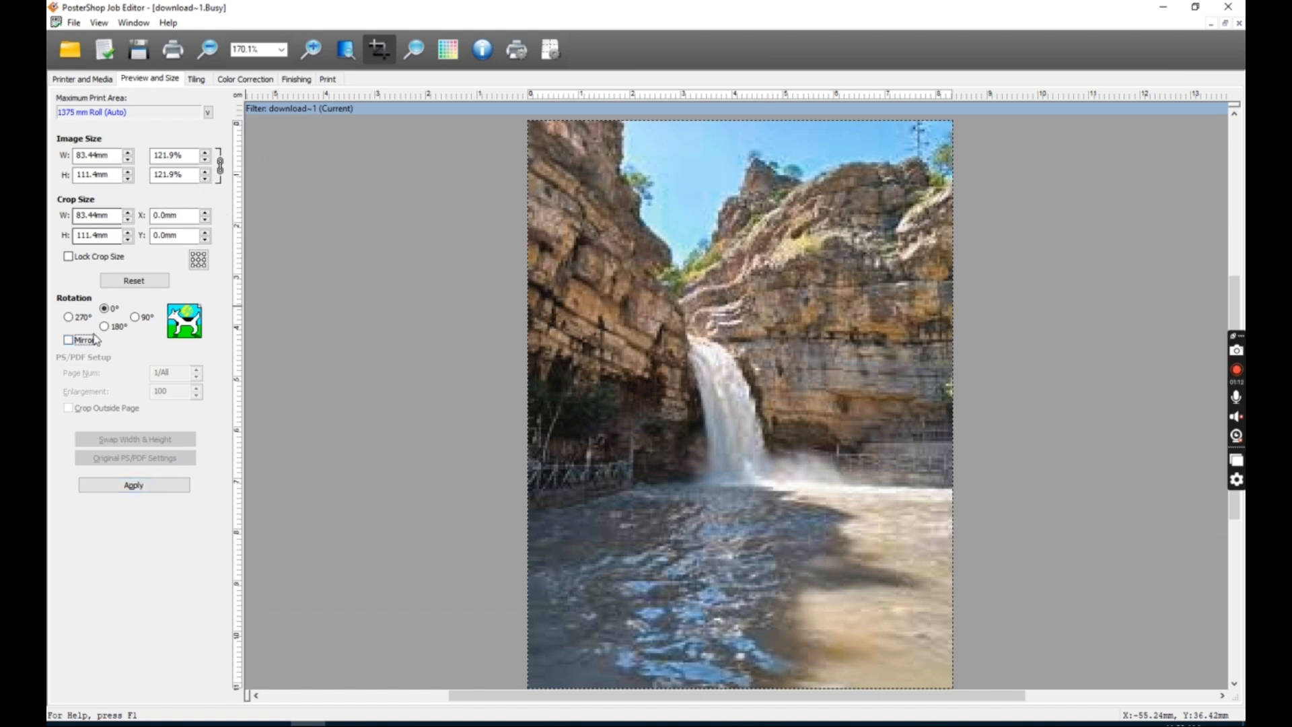
{"action": "left_click", "coordinate": [116, 487]}
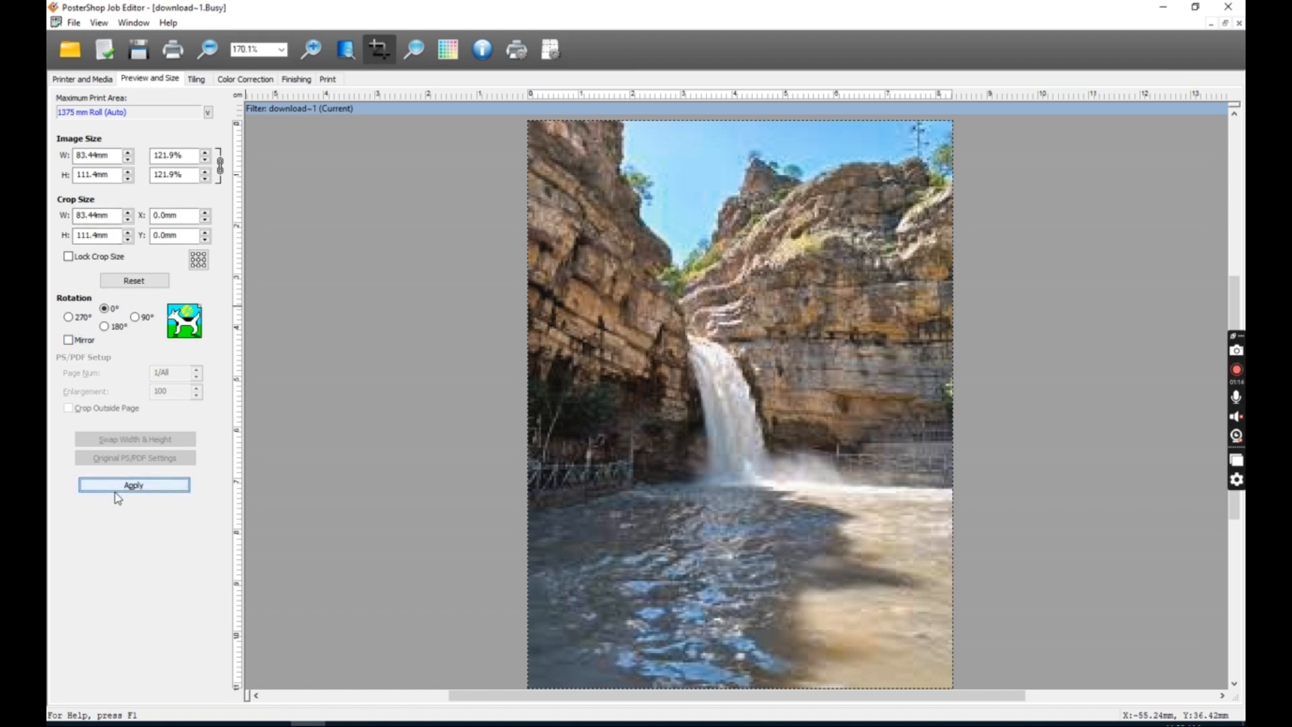
Mirror the image and apply it, overwriting the source file.
{"action": "left_click", "coordinate": [135, 317]}
{"action": "left_click", "coordinate": [119, 326]}
{"action": "left_click", "coordinate": [108, 308]}
{"action": "left_click", "coordinate": [79, 342]}
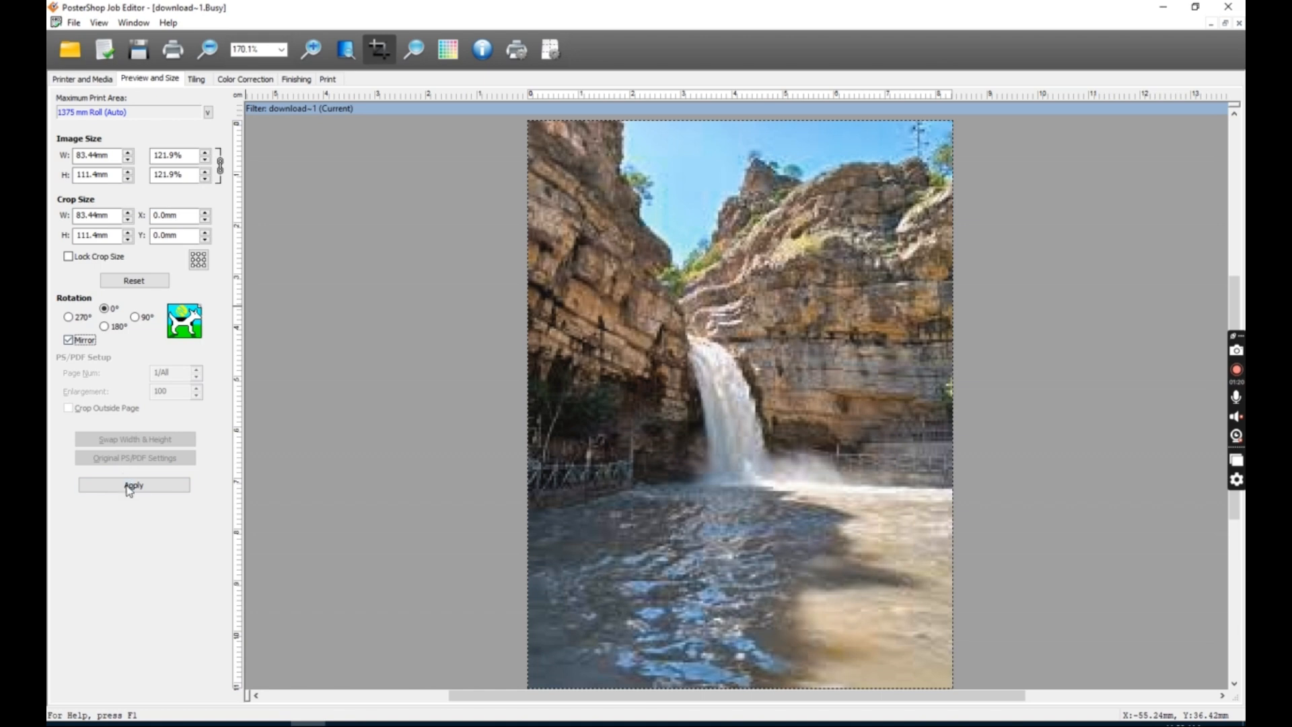
{"action": "left_click", "coordinate": [128, 485]}
{"action": "left_click", "coordinate": [636, 450]}
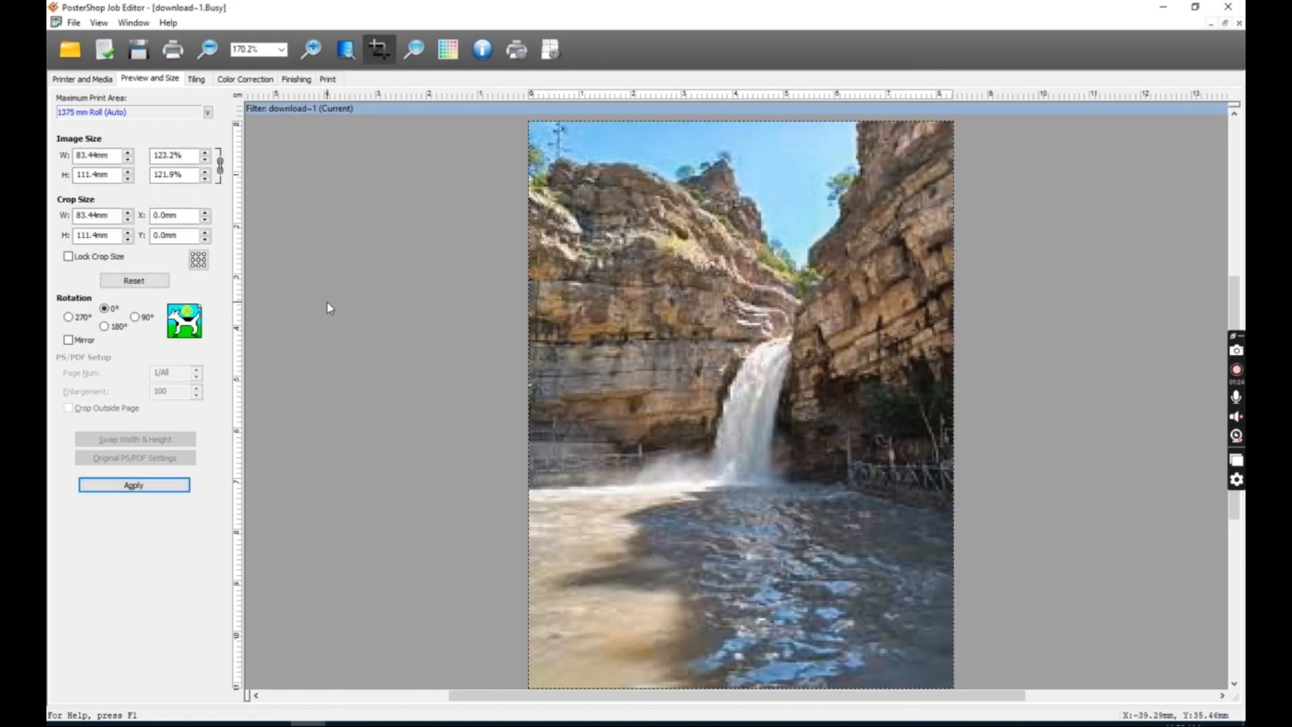
Mirror the image again and apply it to restore its original orientation.
{"action": "left_click", "coordinate": [67, 340]}
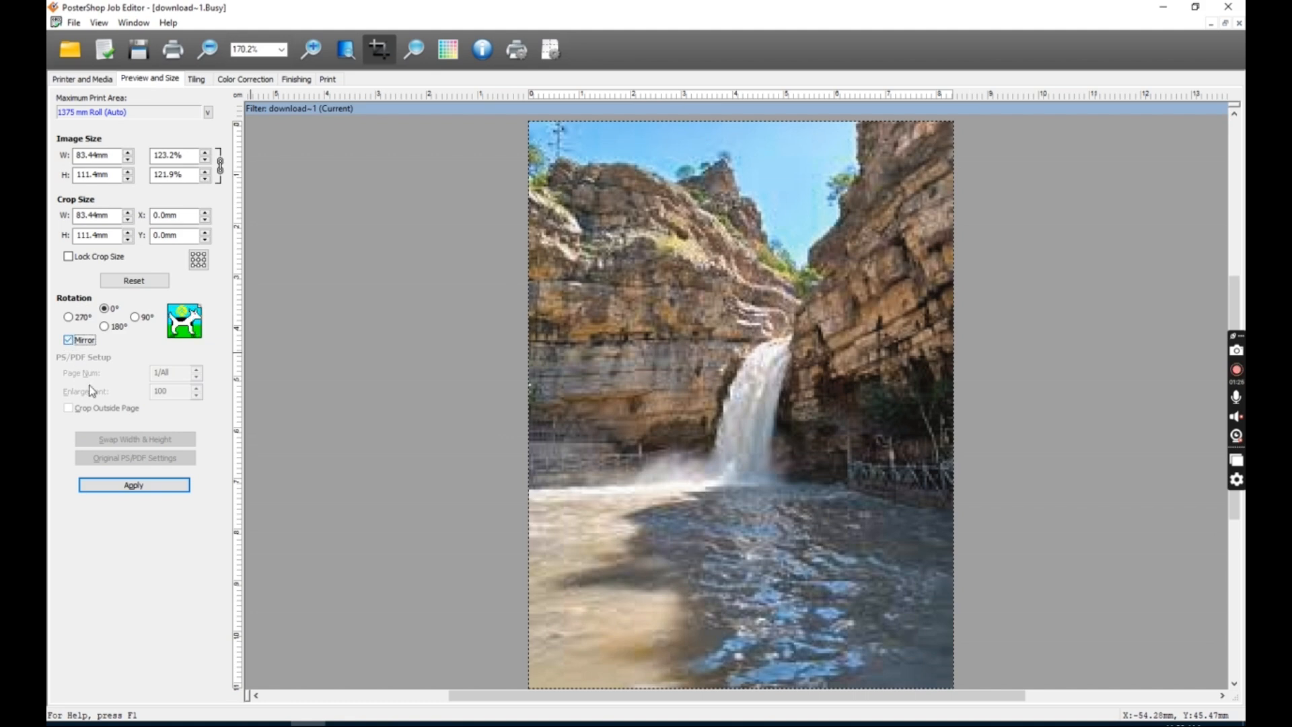
{"action": "left_click", "coordinate": [131, 486]}
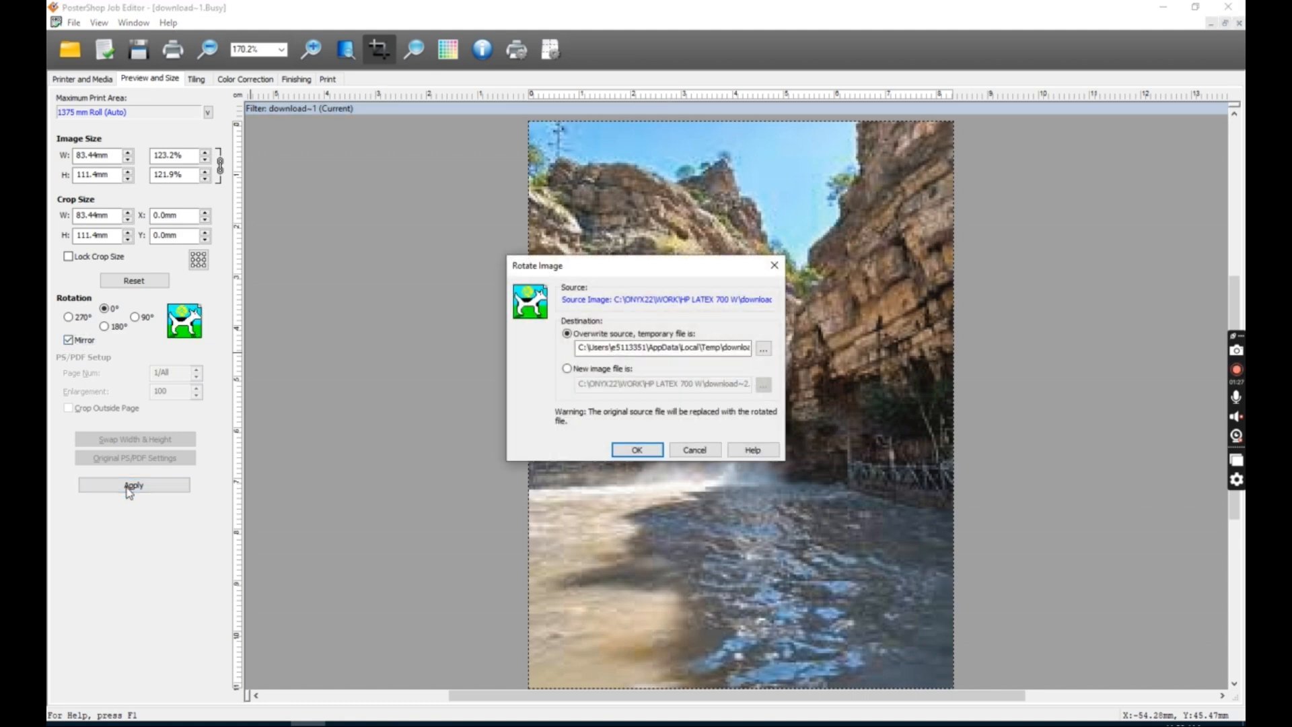
{"action": "left_click", "coordinate": [635, 450]}
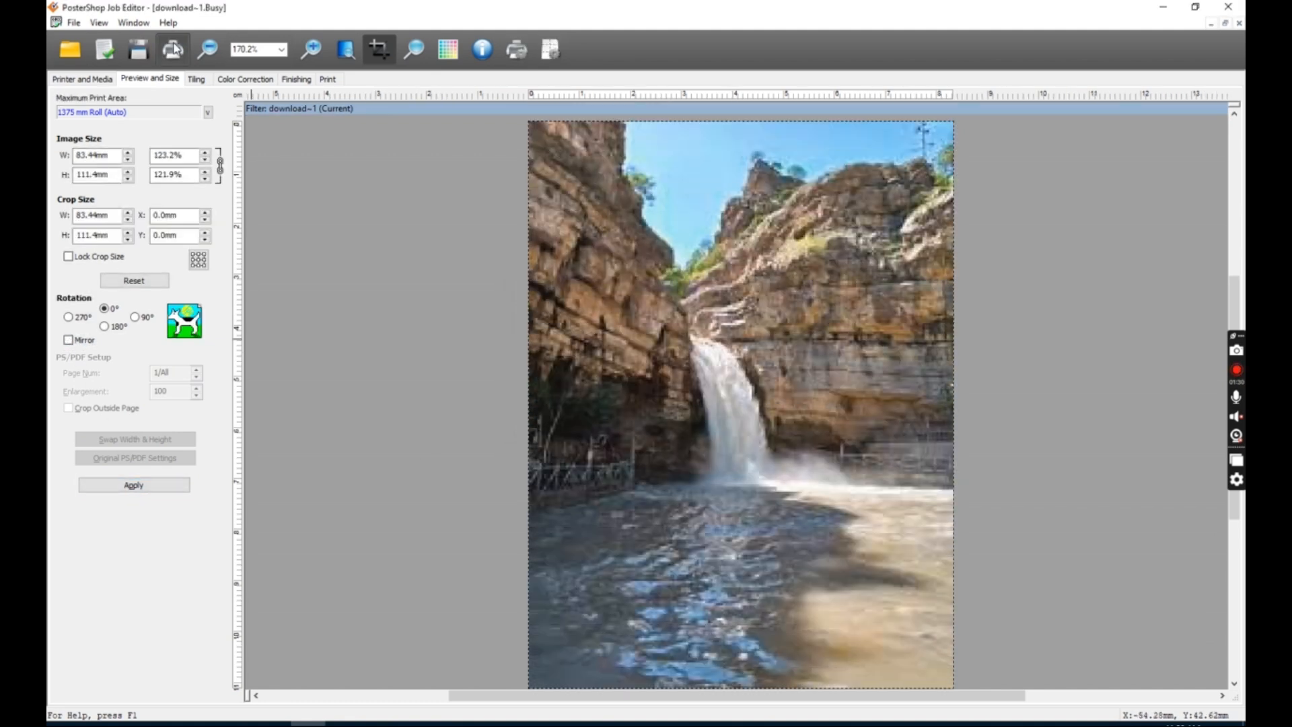
Enable tiling and set the number of tile columns to 4.
{"action": "left_click", "coordinate": [202, 80]}
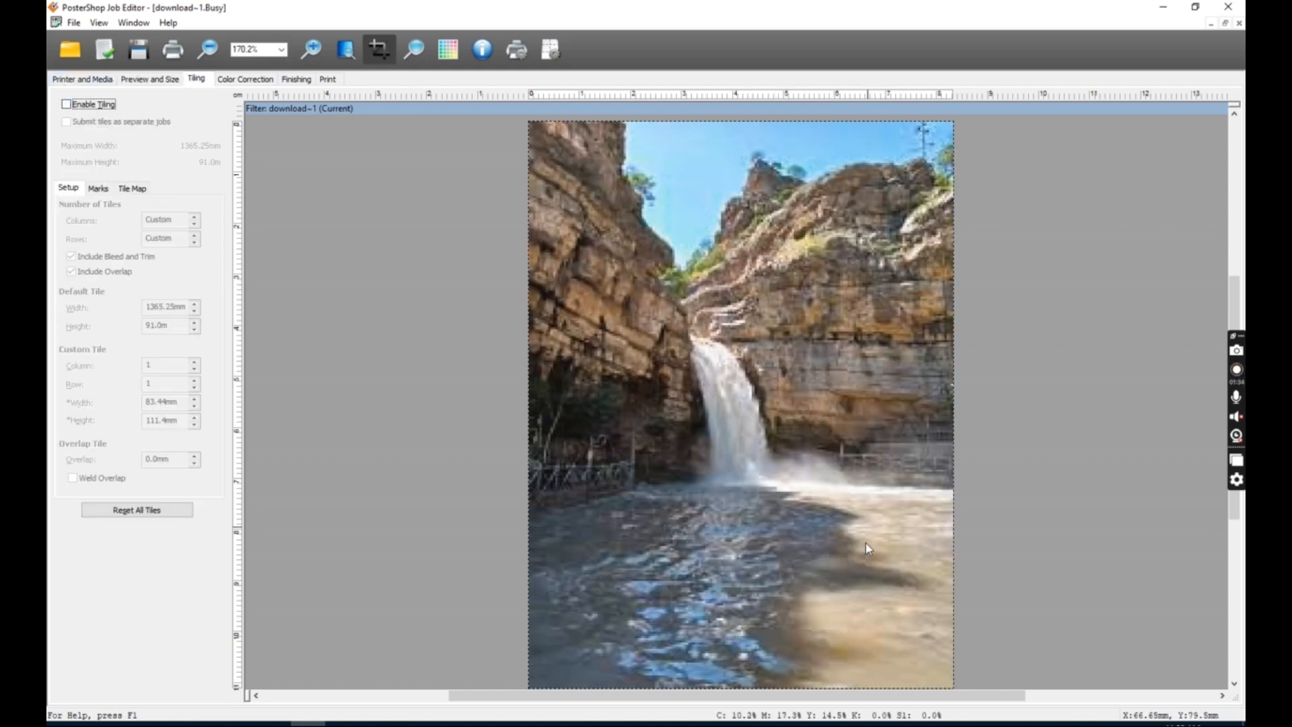
{"action": "left_click", "coordinate": [66, 105]}
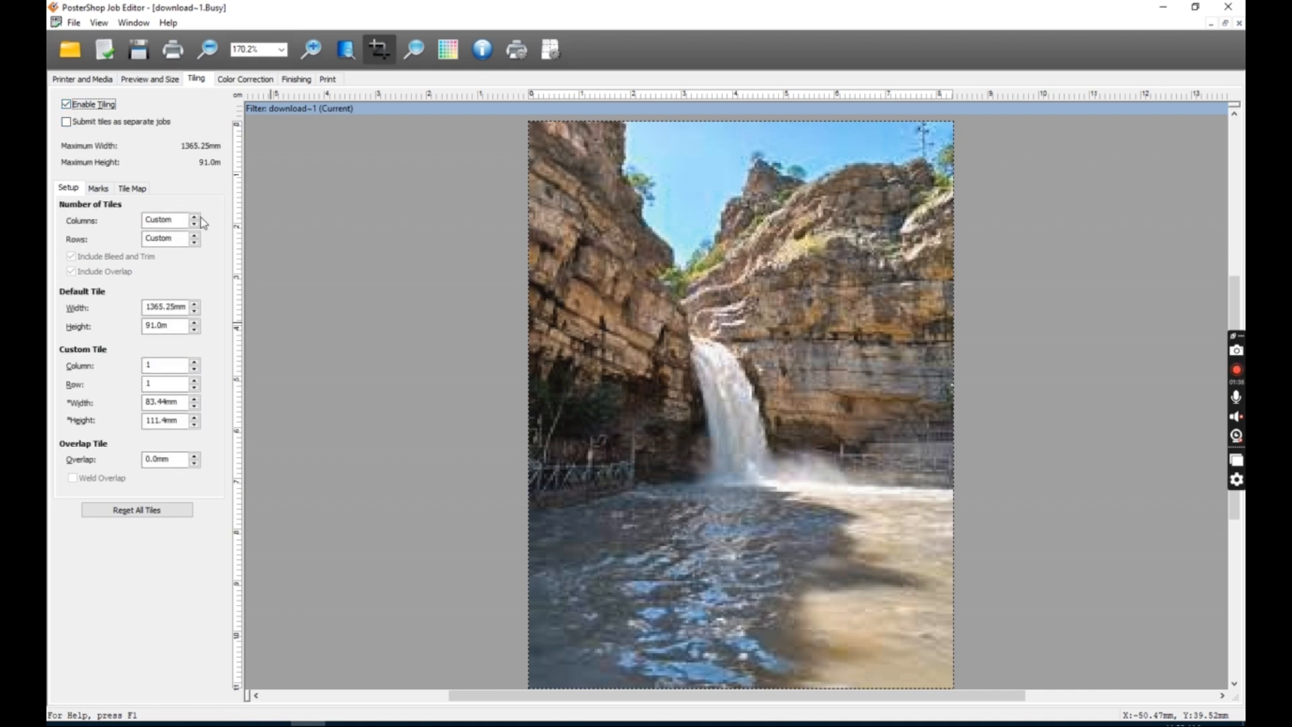
{"action": "left_click", "coordinate": [193, 224]}
{"action": "left_click", "coordinate": [193, 218]}
{"action": "left_click", "coordinate": [193, 218]}
{"action": "left_click", "coordinate": [193, 217]}
{"action": "left_click", "coordinate": [192, 217]}
{"action": "left_click", "coordinate": [192, 218]}
{"action": "left_click", "coordinate": [192, 218]}
{"action": "left_click", "coordinate": [192, 217]}
{"action": "left_click", "coordinate": [193, 226]}
{"action": "left_click", "coordinate": [193, 226]}
{"action": "left_click", "coordinate": [193, 226]}
{"action": "left_click", "coordinate": [193, 225]}
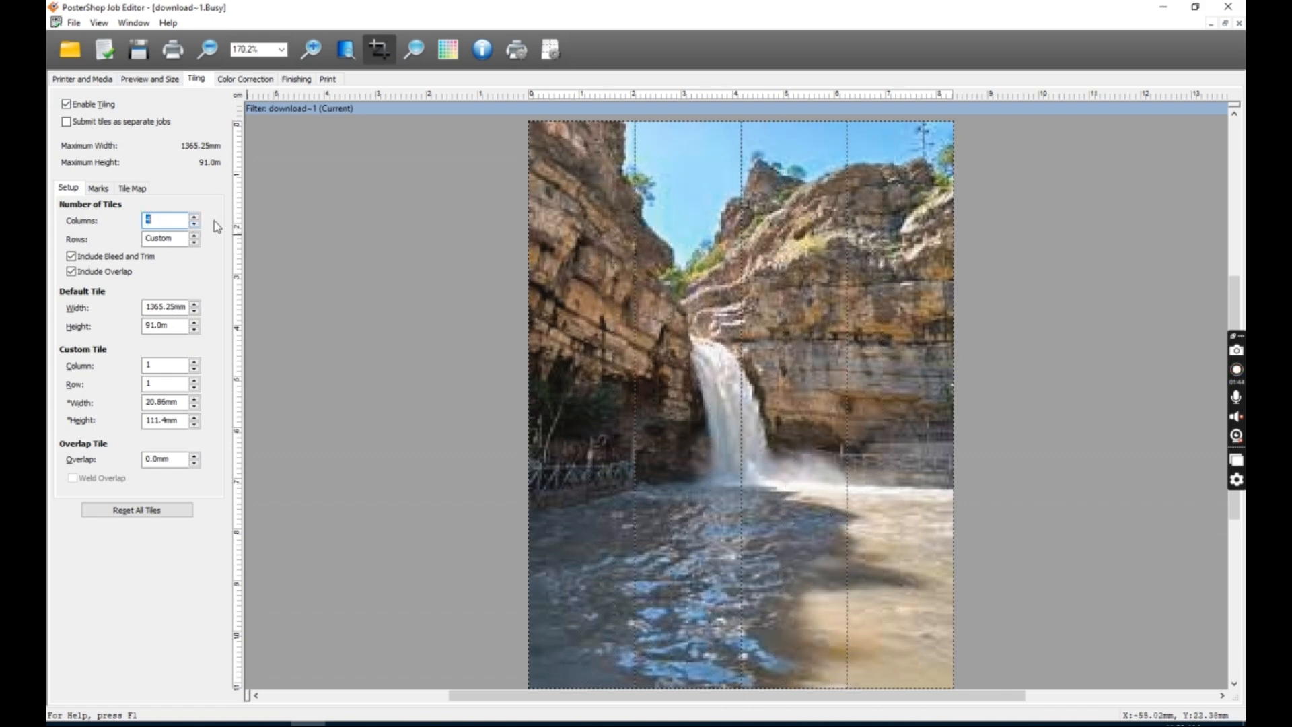
Reduce the tiling to 1 column and 1 row.
{"action": "left_click", "coordinate": [193, 218]}
{"action": "left_click", "coordinate": [193, 219]}
{"action": "left_click", "coordinate": [193, 237]}
{"action": "left_click", "coordinate": [193, 237]}
{"action": "left_click", "coordinate": [193, 237]}
{"action": "left_click", "coordinate": [193, 249]}
{"action": "left_click", "coordinate": [195, 243]}
{"action": "left_click", "coordinate": [194, 243]}
{"action": "left_click", "coordinate": [195, 243]}
{"action": "left_click", "coordinate": [194, 243]}
{"action": "left_click", "coordinate": [193, 224]}
{"action": "left_click", "coordinate": [193, 224]}
{"action": "left_click", "coordinate": [193, 224]}
{"action": "left_click", "coordinate": [194, 224]}
{"action": "left_click", "coordinate": [194, 224]}
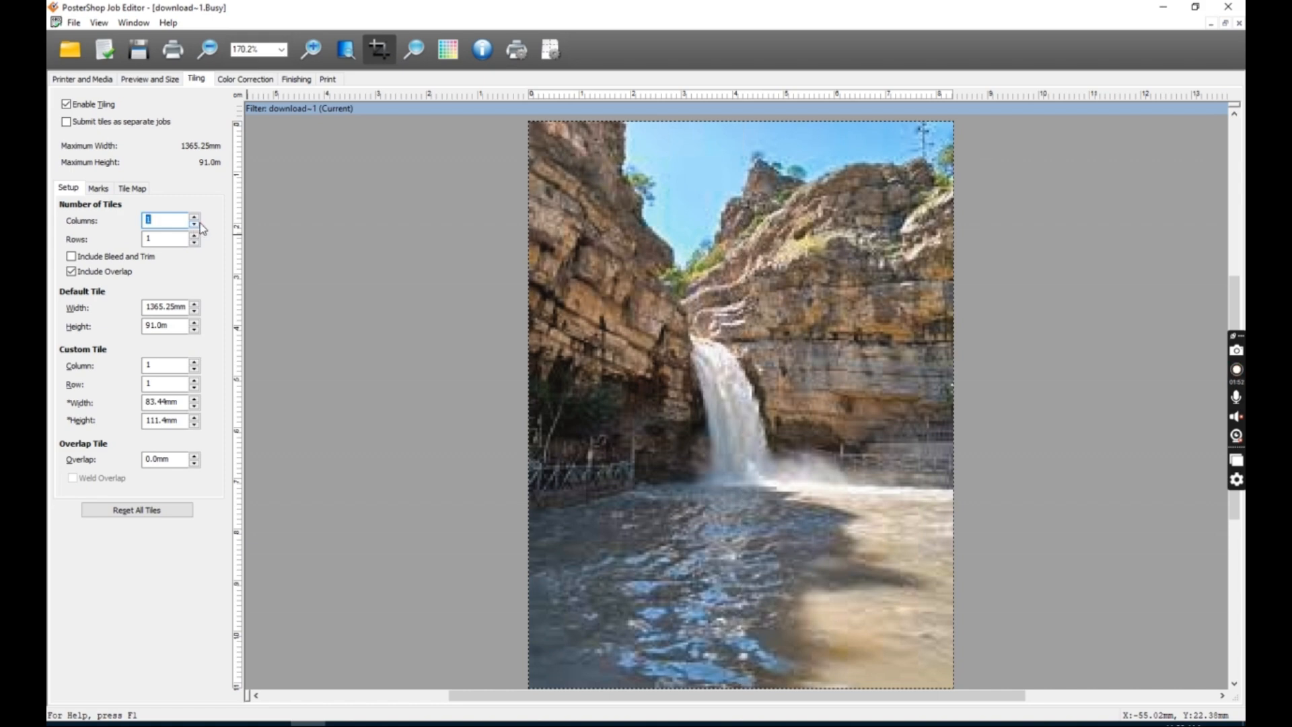
{"action": "left_click", "coordinate": [193, 217]}
{"action": "left_click", "coordinate": [193, 218]}
{"action": "left_click", "coordinate": [193, 224]}
{"action": "left_click", "coordinate": [194, 224]}
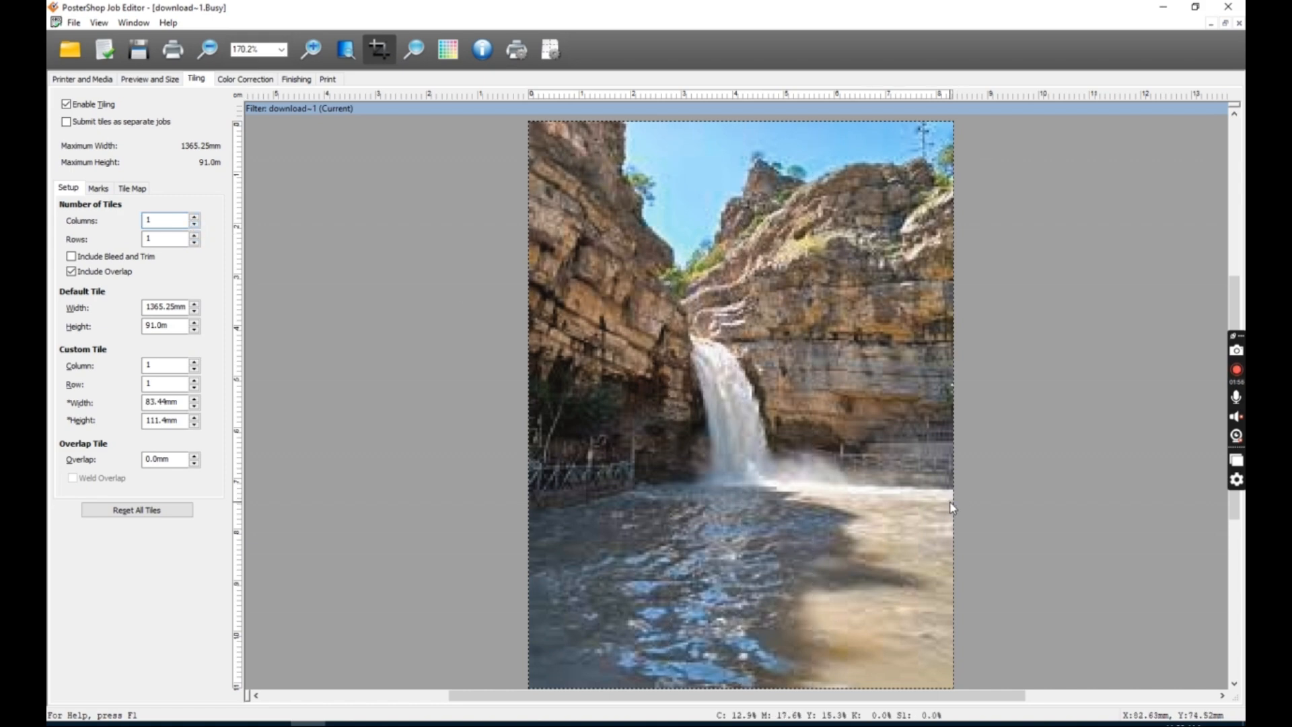
Drag tile boundaries on the image to create custom-width tile columns.
{"action": "left_click_drag", "start_coordinate": [951, 504], "coordinate": [744, 483]}
{"action": "left_click_drag", "start_coordinate": [953, 511], "coordinate": [810, 482]}
{"action": "left_click", "coordinate": [951, 505]}
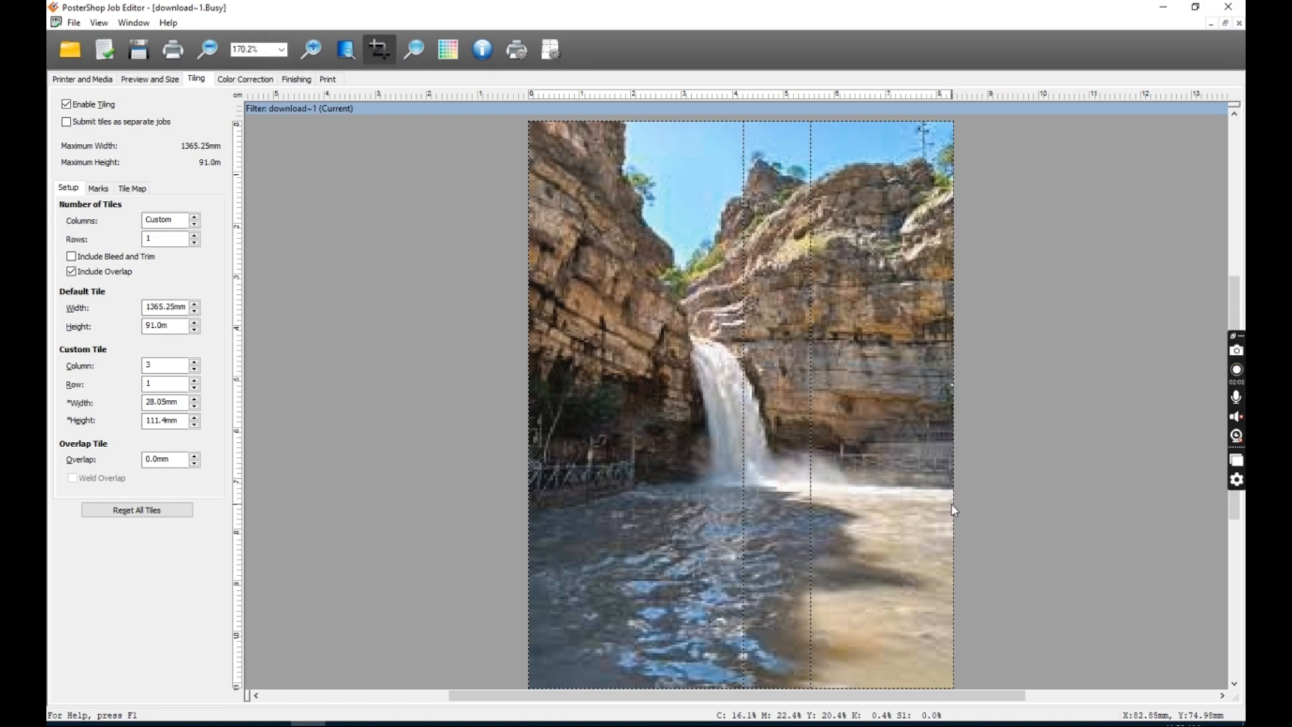
{"action": "left_click_drag", "start_coordinate": [929, 502], "coordinate": [865, 505]}
{"action": "left_click_drag", "start_coordinate": [743, 513], "coordinate": [665, 503]}
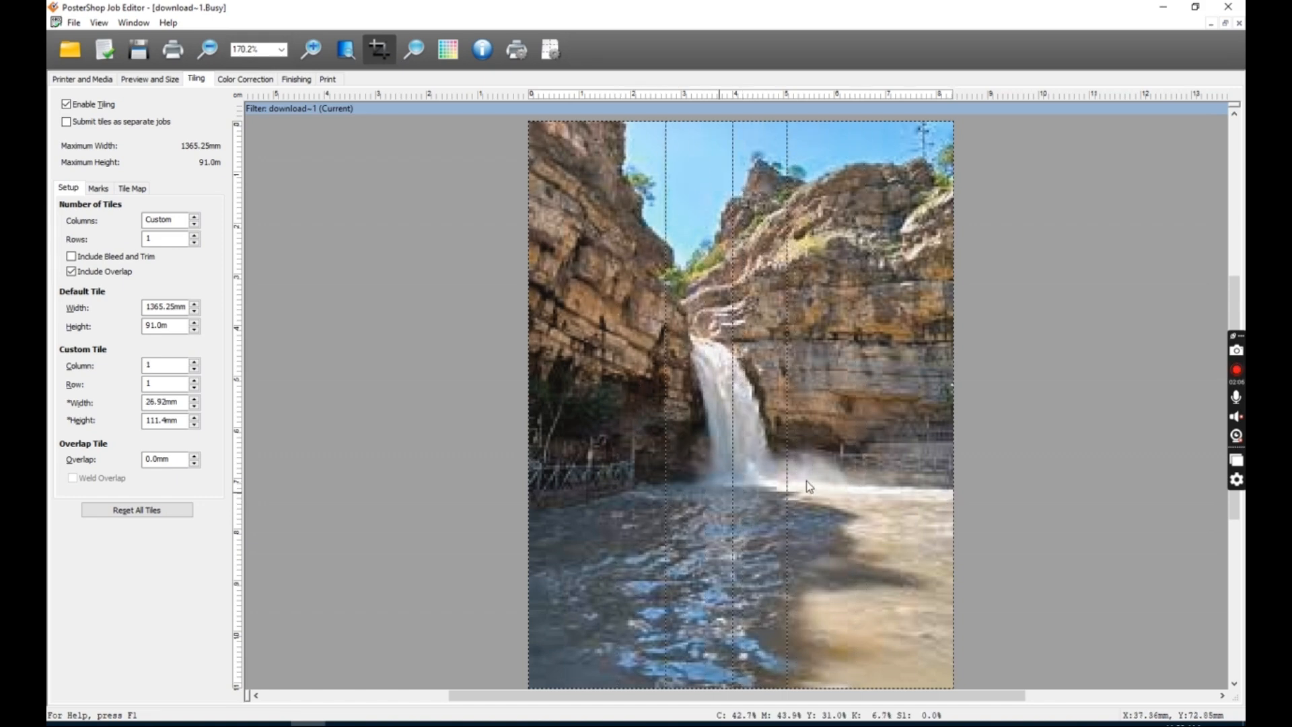
Set the number of tile columns to 5.
{"action": "left_click", "coordinate": [194, 224]}
{"action": "left_click", "coordinate": [194, 217]}
{"action": "left_click", "coordinate": [195, 217]}
{"action": "left_click", "coordinate": [194, 226]}
{"action": "left_click", "coordinate": [194, 218]}
{"action": "left_click", "coordinate": [194, 217]}
{"action": "left_click", "coordinate": [195, 217]}
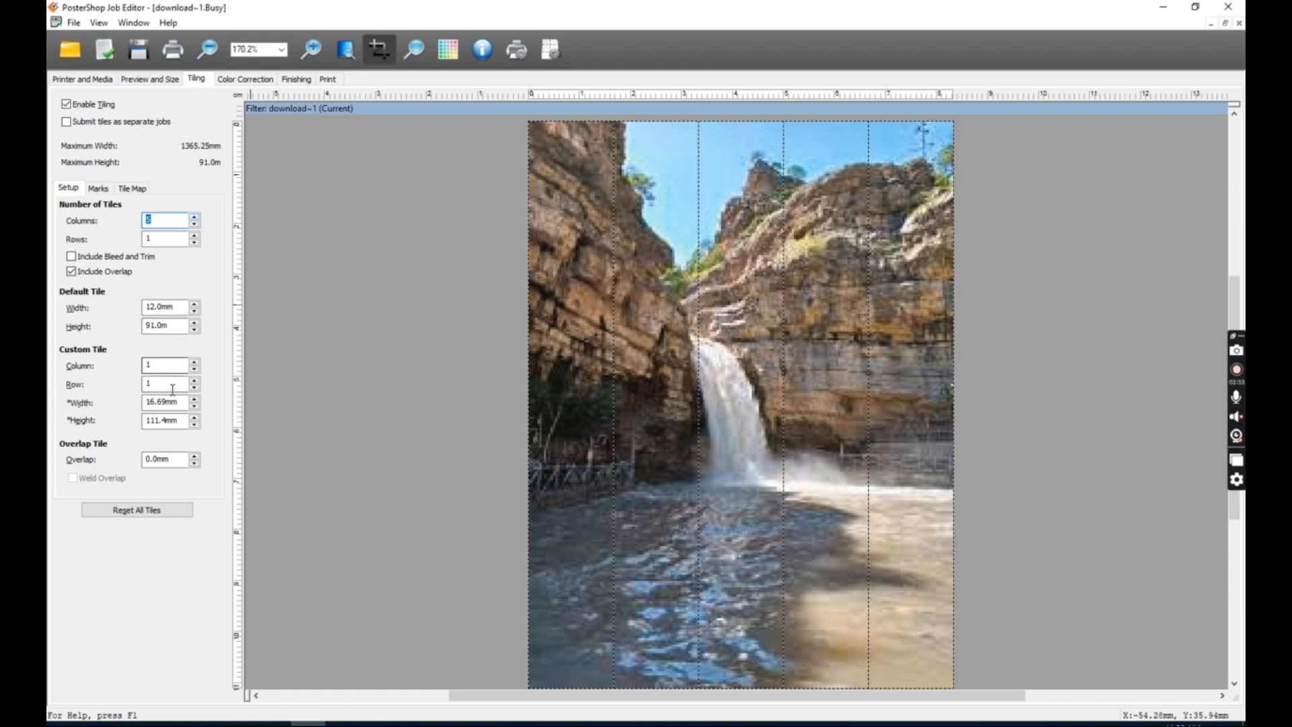
Set the tile overlap to 12.0 mm.
{"action": "left_click", "coordinate": [194, 457]}
{"action": "left_click", "coordinate": [195, 456]}
{"action": "left_click", "coordinate": [194, 456]}
{"action": "left_click", "coordinate": [194, 456]}
{"action": "left_click", "coordinate": [195, 456]}
{"action": "left_click", "coordinate": [195, 456]}
{"action": "left_click", "coordinate": [195, 456]}
{"action": "left_click", "coordinate": [194, 456]}
{"action": "left_click", "coordinate": [195, 456]}
{"action": "left_click", "coordinate": [195, 456]}
{"action": "left_click", "coordinate": [194, 456]}
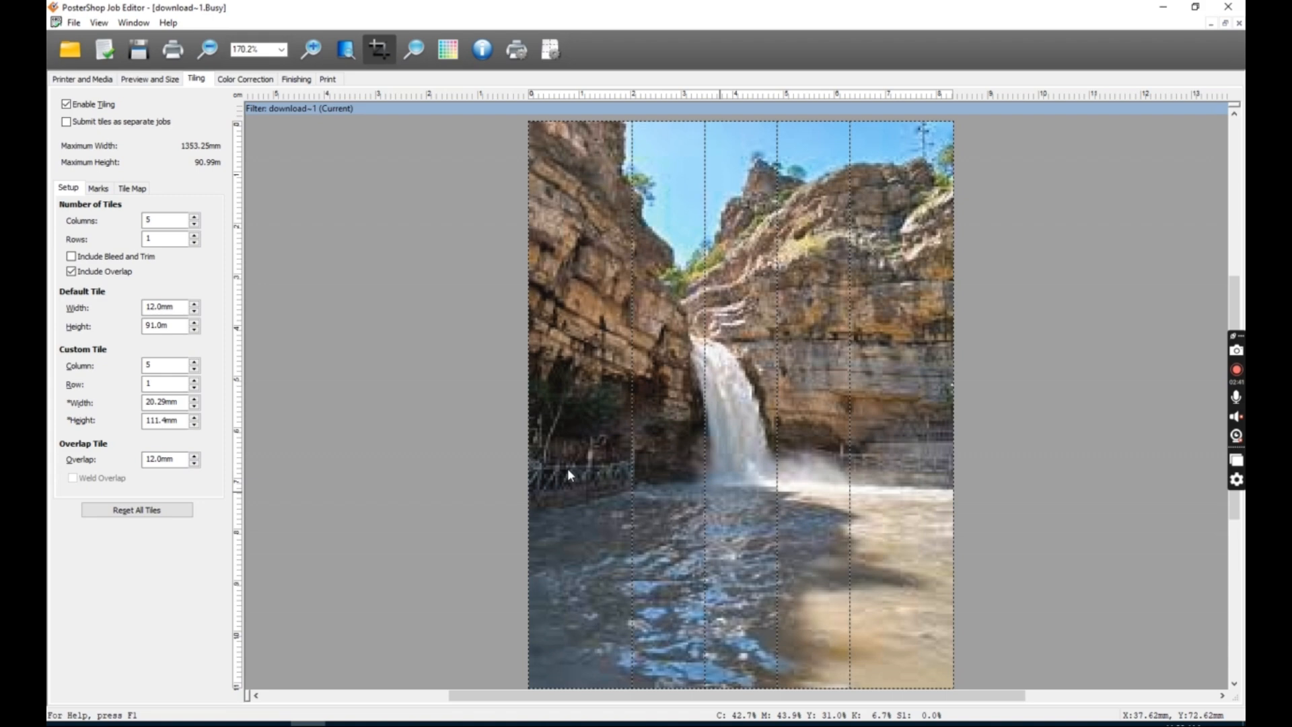
Reduce the tile overlap step by step using its spinner.
{"action": "left_click", "coordinate": [194, 463]}
{"action": "left_click", "coordinate": [195, 463]}
{"action": "left_click", "coordinate": [195, 463]}
{"action": "left_click", "coordinate": [194, 463]}
{"action": "left_click", "coordinate": [194, 463]}
{"action": "left_click", "coordinate": [194, 463]}
{"action": "left_click", "coordinate": [195, 462]}
{"action": "left_click", "coordinate": [195, 463]}
{"action": "left_click", "coordinate": [195, 463]}
{"action": "left_click", "coordinate": [194, 463]}
{"action": "left_click", "coordinate": [195, 462]}
{"action": "left_click", "coordinate": [194, 463]}
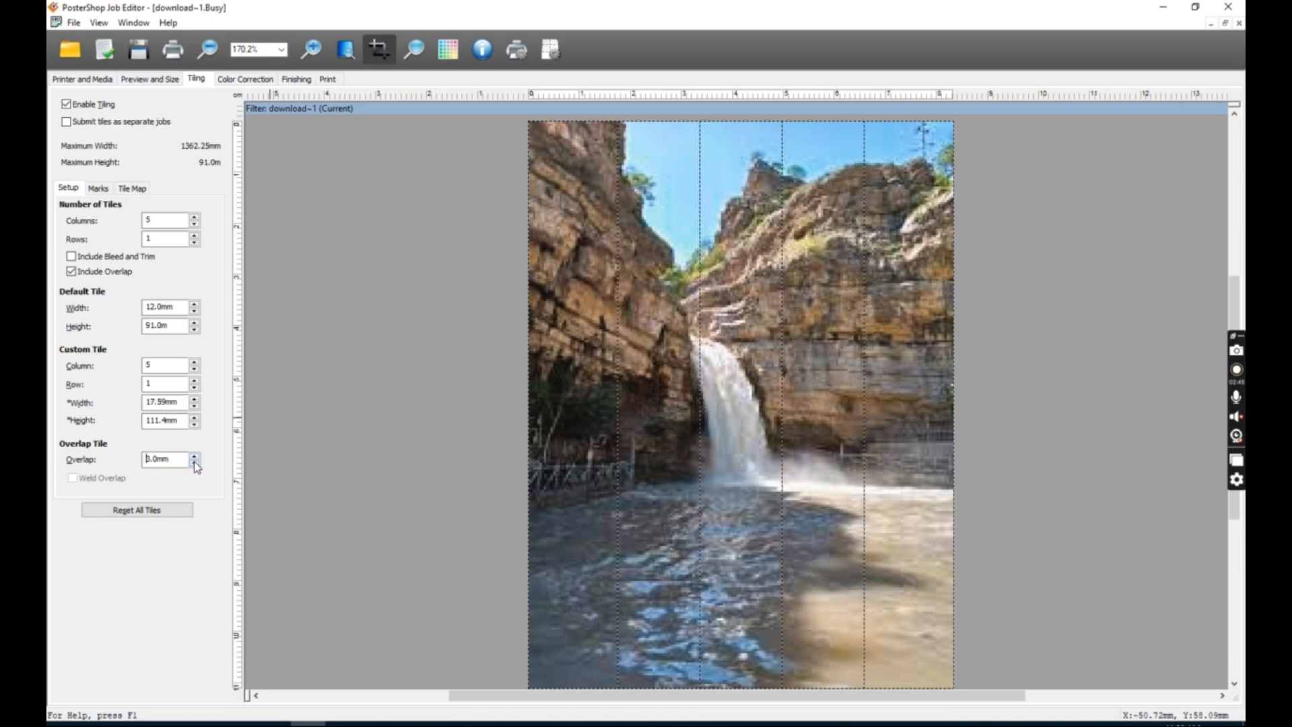
Try out the cyan, magenta, yellow, black and white saturation sliders, then reset the colour filter.
{"action": "left_click", "coordinate": [237, 80]}
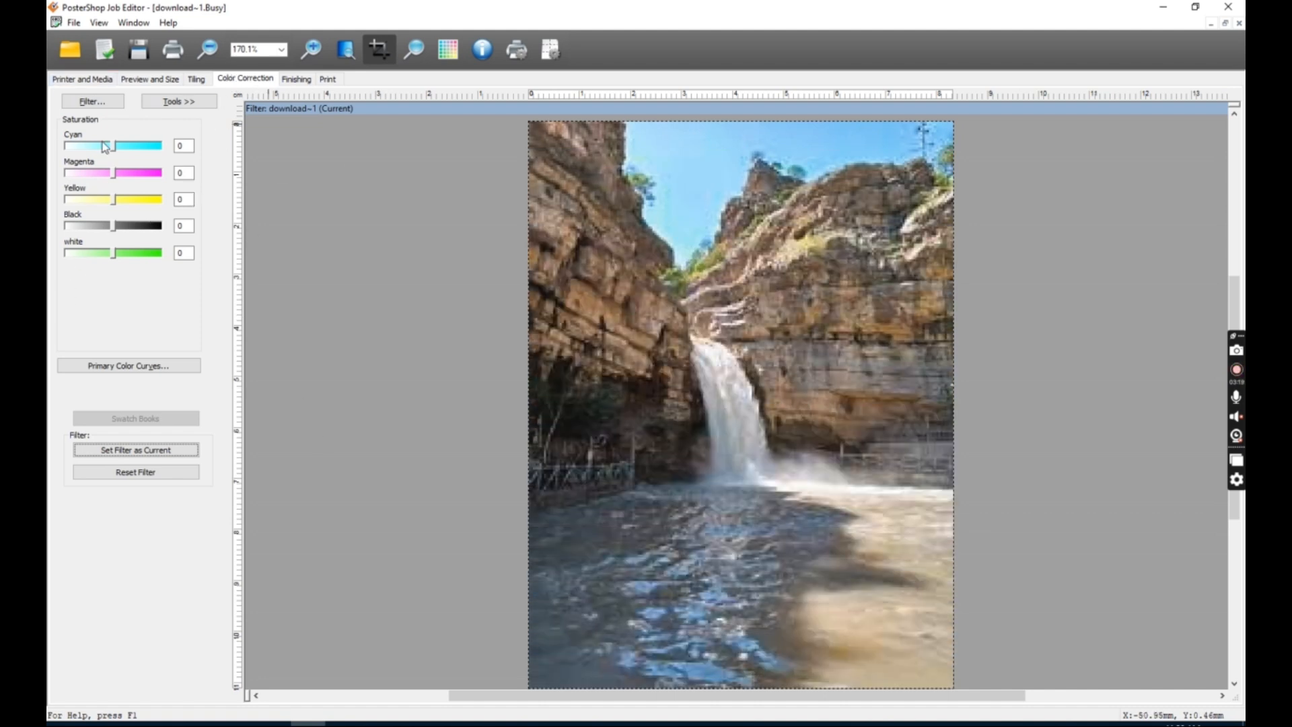
{"action": "left_click_drag", "start_coordinate": [116, 146], "coordinate": [177, 226]}
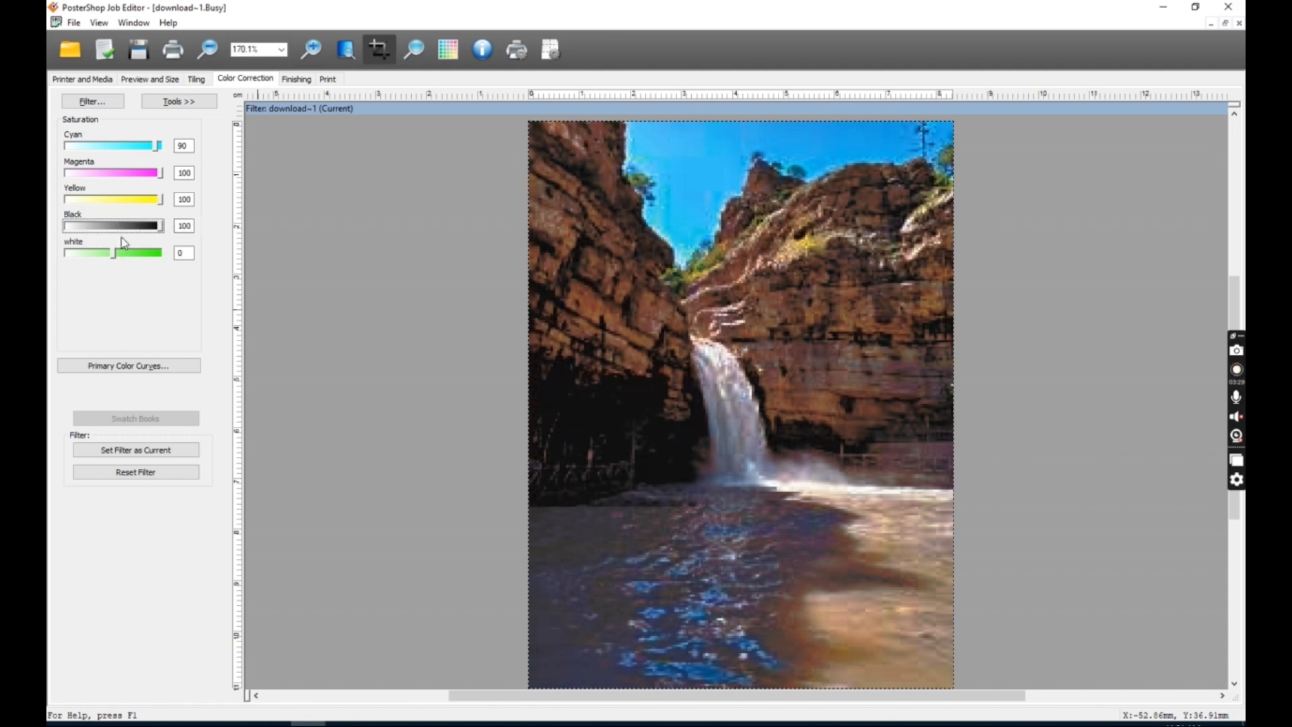
{"action": "left_click_drag", "start_coordinate": [113, 253], "coordinate": [172, 253]}
{"action": "left_click_drag", "start_coordinate": [159, 145], "coordinate": [65, 146]}
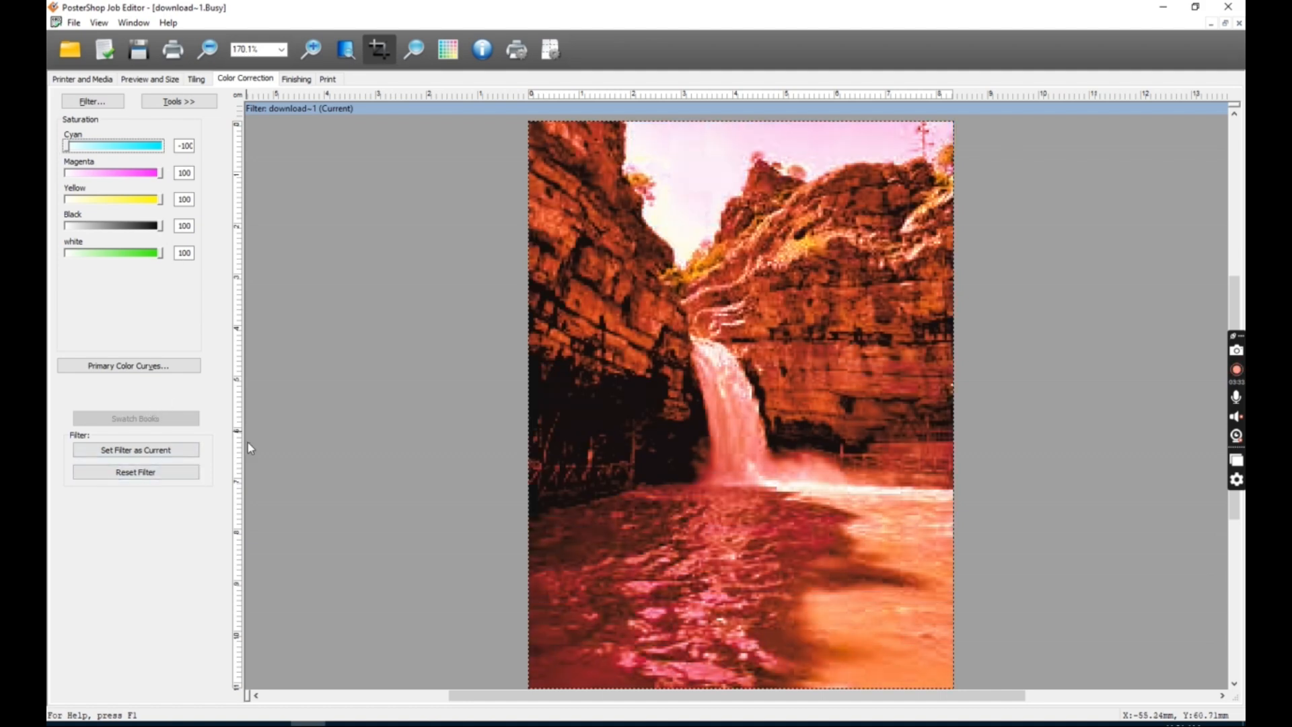
{"action": "left_click", "coordinate": [142, 471]}
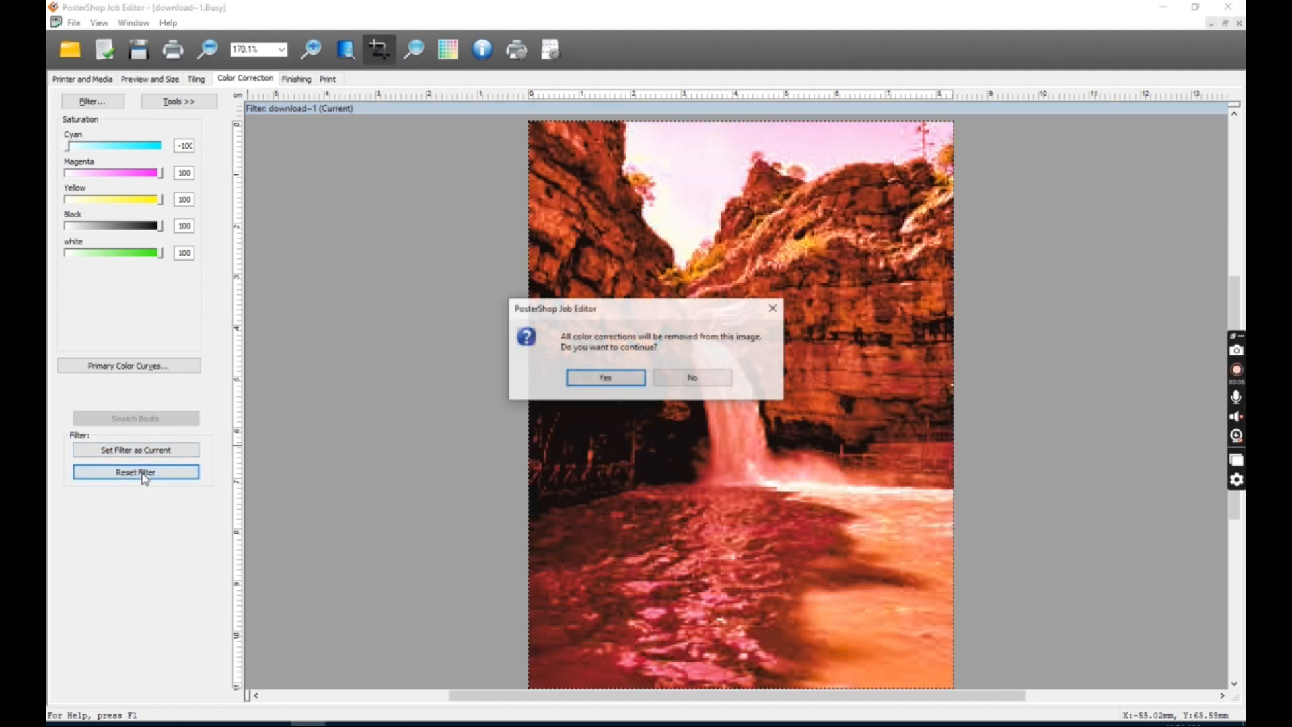
{"action": "left_click", "coordinate": [628, 376]}
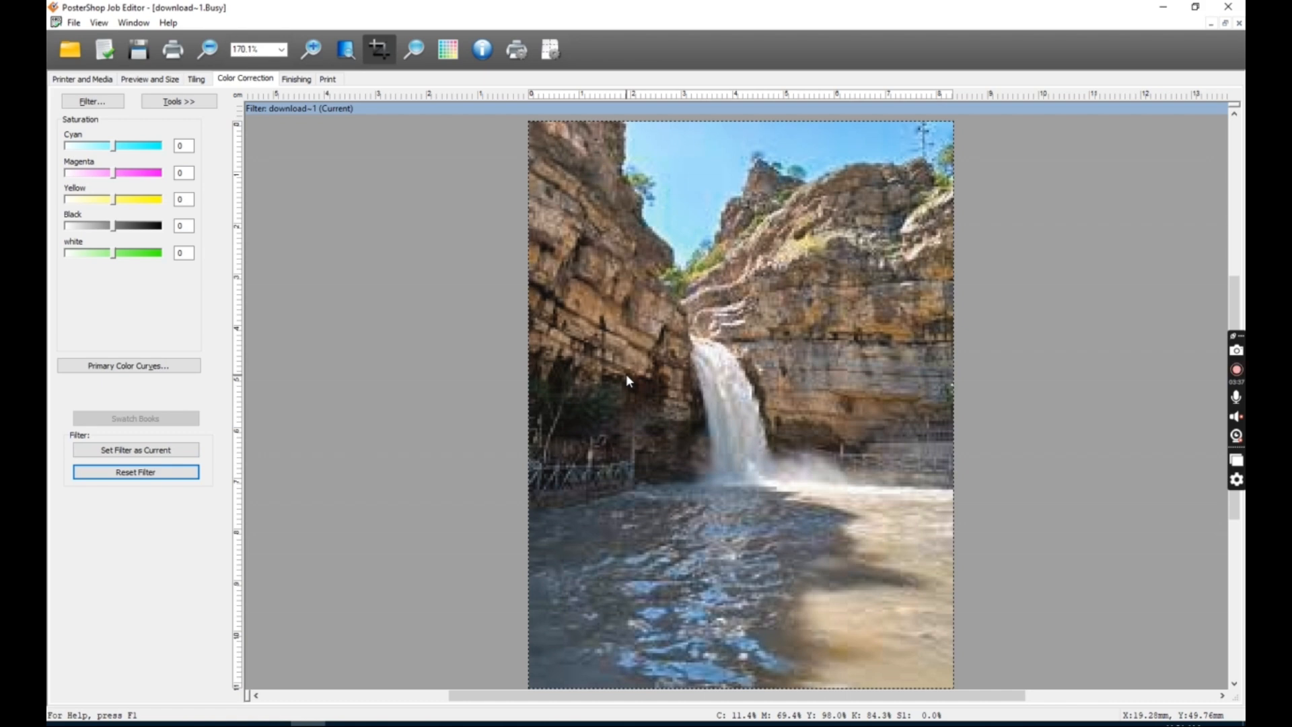
Enable image bleed and set the linked bleed margins to 10.0 mm on all four sides.
{"action": "left_click", "coordinate": [296, 79]}
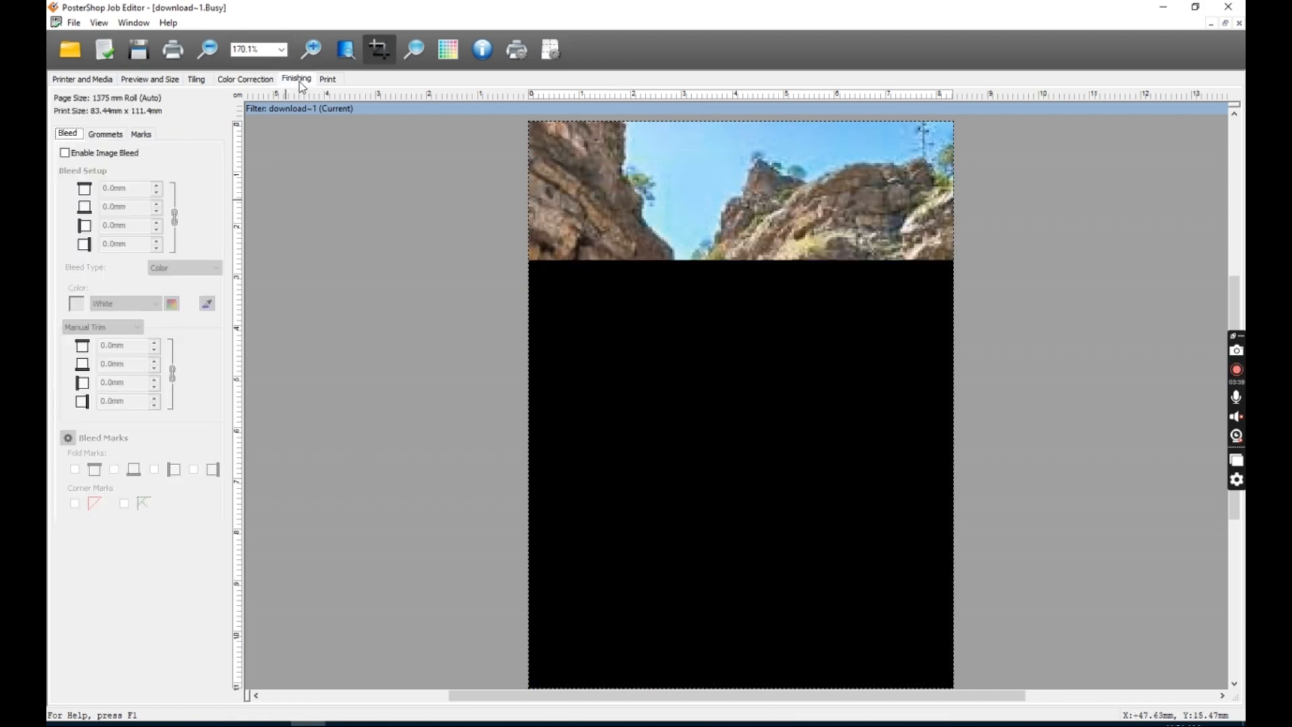
{"action": "left_click", "coordinate": [85, 156]}
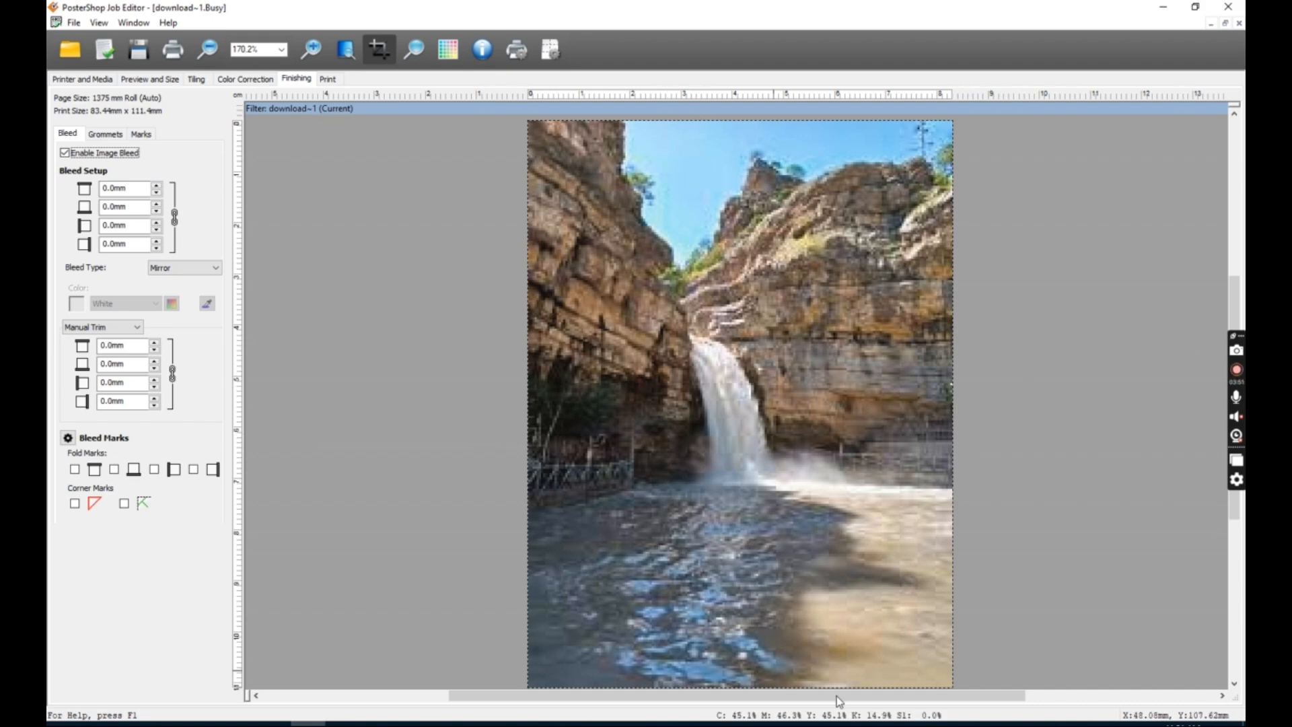
{"action": "left_click_drag", "start_coordinate": [127, 189], "coordinate": [113, 190]}
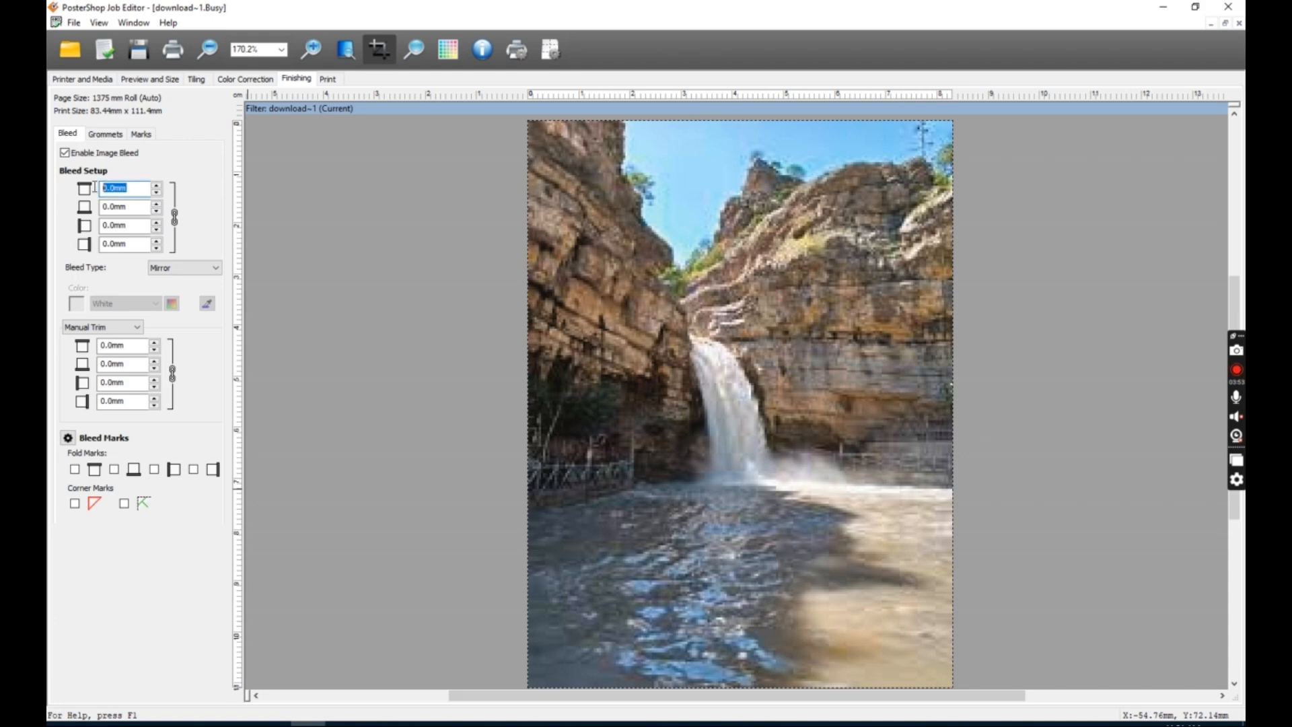
{"action": "type", "text": "11"}
{"action": "key", "text": "Return"}
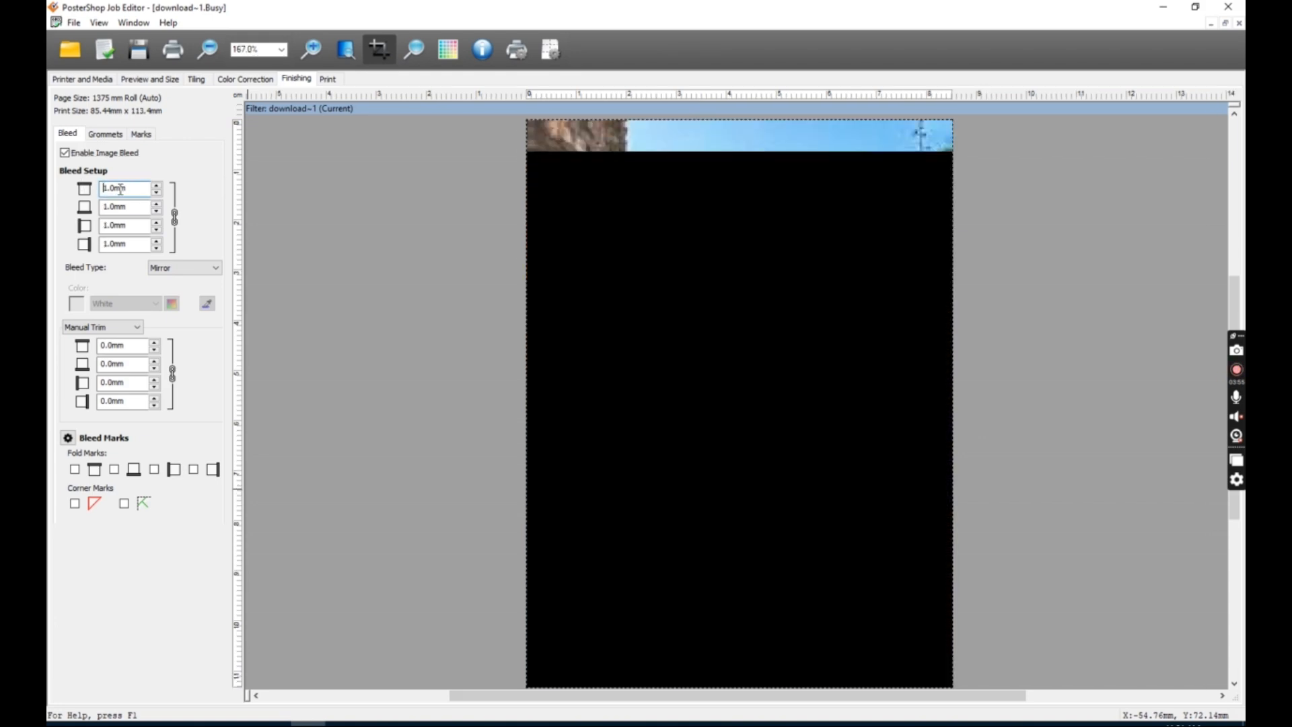
{"action": "scroll", "coordinate": [120, 189], "scroll_direction": "up", "scroll_amount": 20}
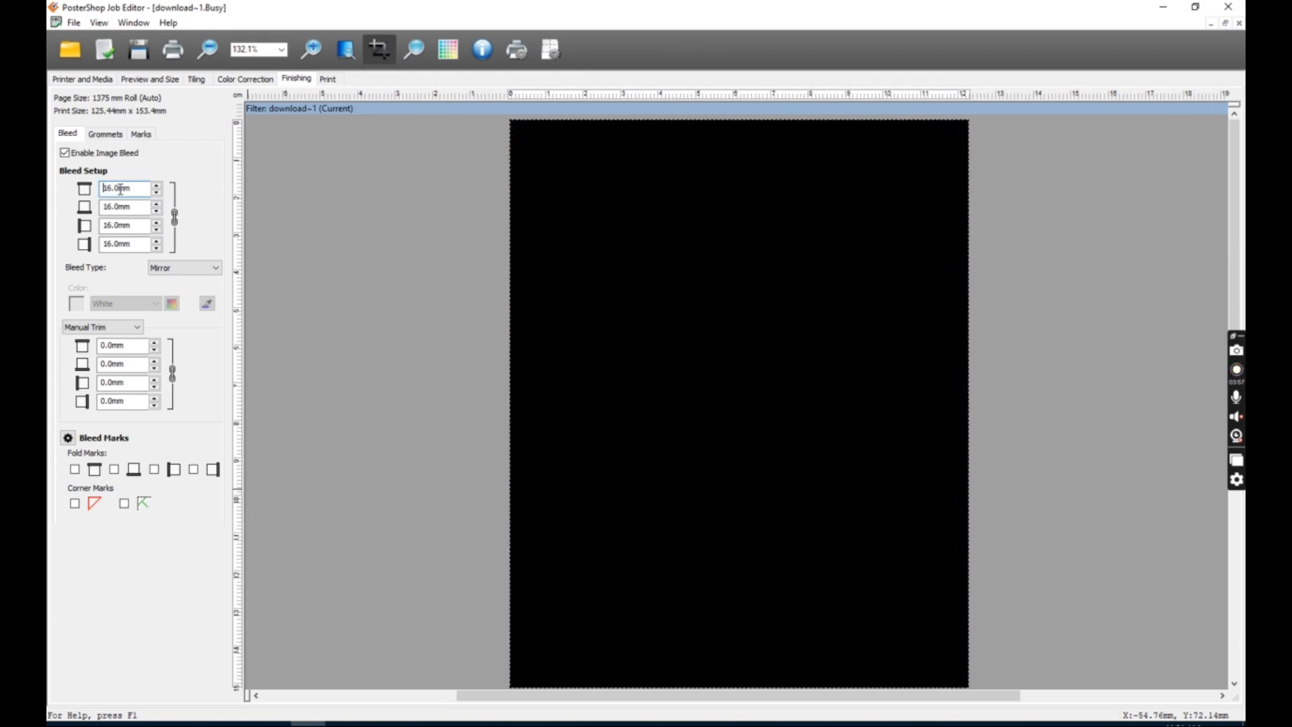
{"action": "scroll", "coordinate": [120, 189], "scroll_direction": "up", "scroll_amount": 8}
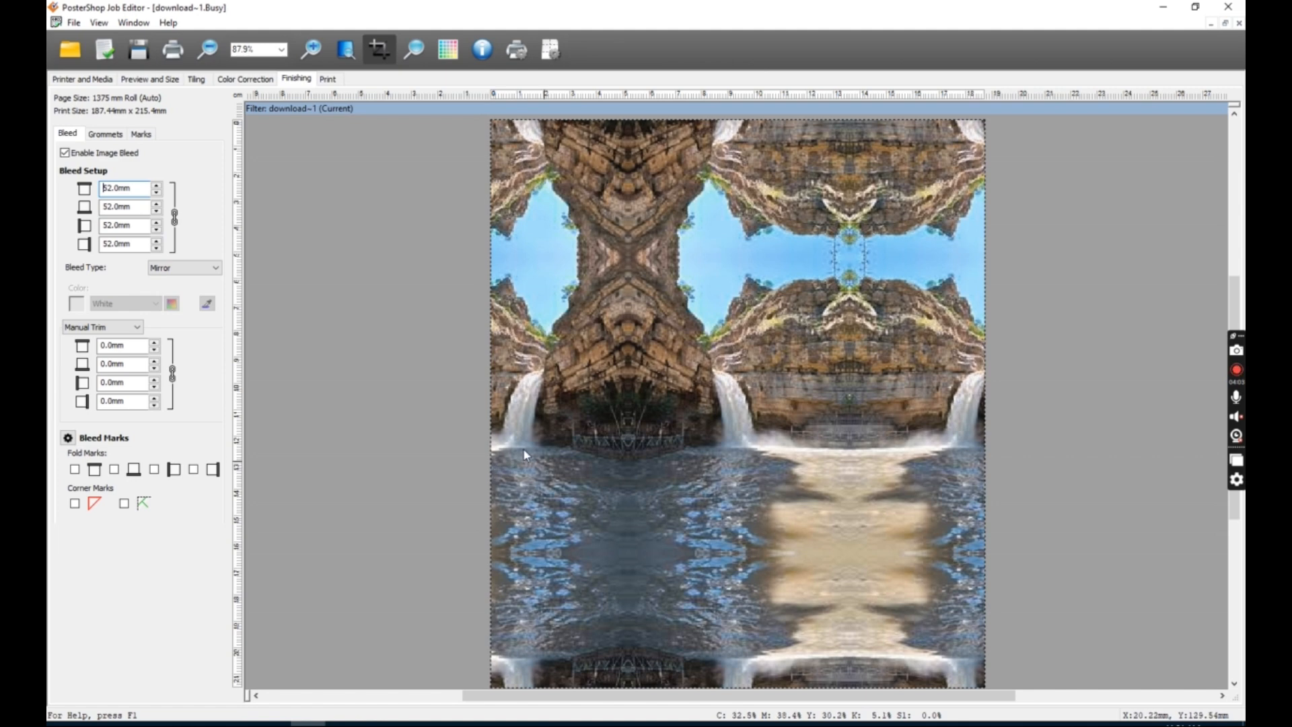
{"action": "double_click", "coordinate": [134, 189]}
{"action": "type", "text": "10"}
{"action": "key", "text": "Tab"}
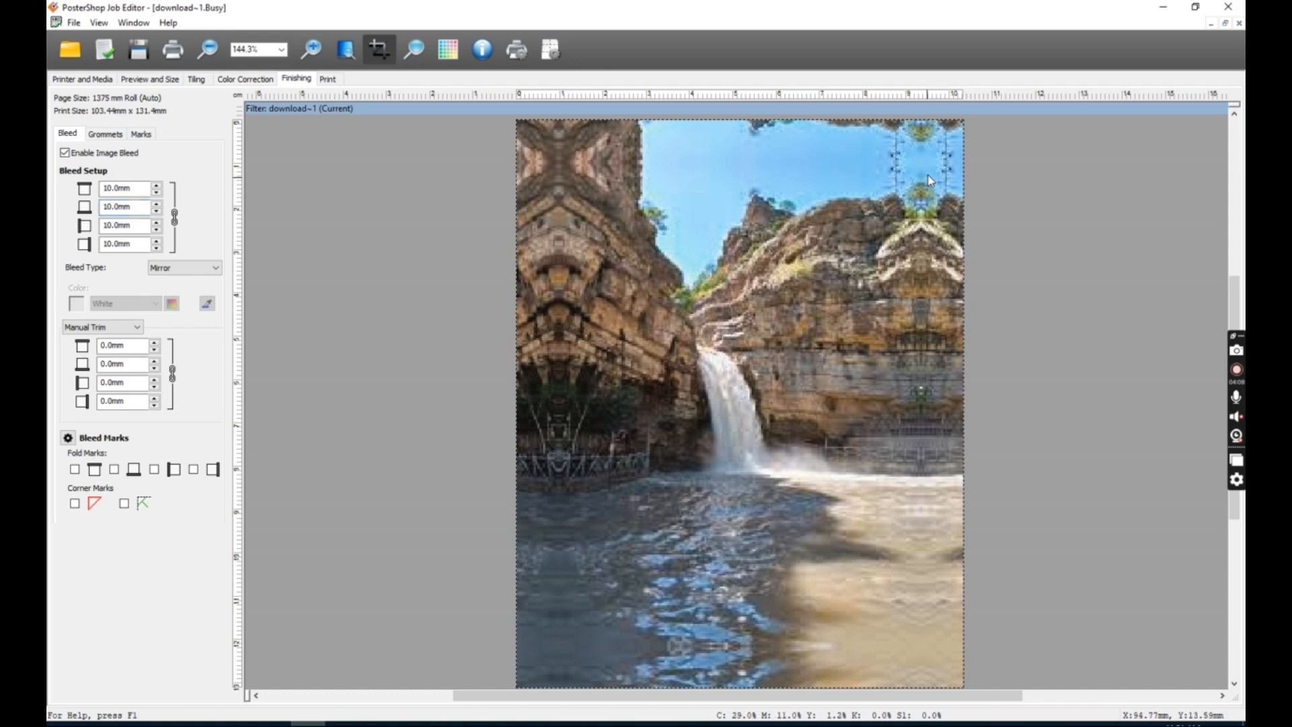
Set the bleed type to Color with a custom colour of 16% magenta.
{"action": "left_click", "coordinate": [179, 268]}
{"action": "left_click", "coordinate": [176, 282]}
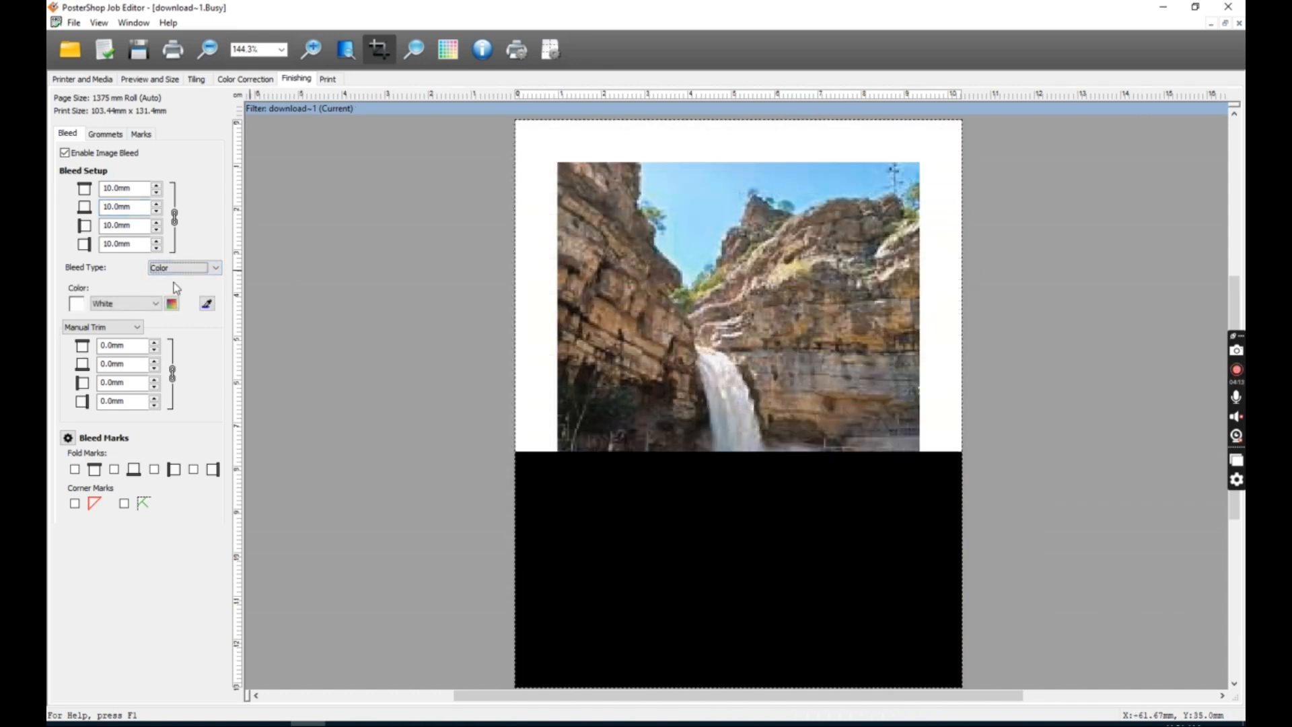
{"action": "left_click", "coordinate": [157, 305]}
{"action": "left_click", "coordinate": [173, 307]}
{"action": "left_click", "coordinate": [173, 306]}
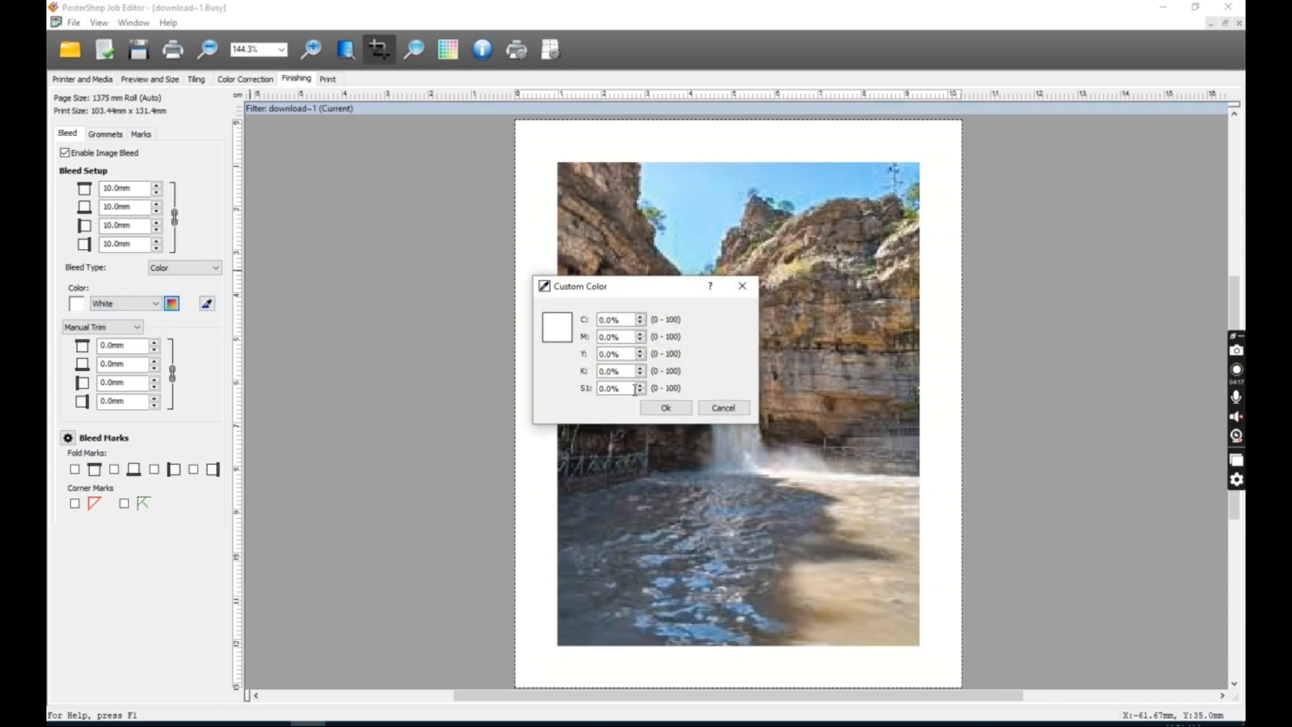
{"action": "double_click", "coordinate": [598, 342]}
{"action": "type", "text": "16"}
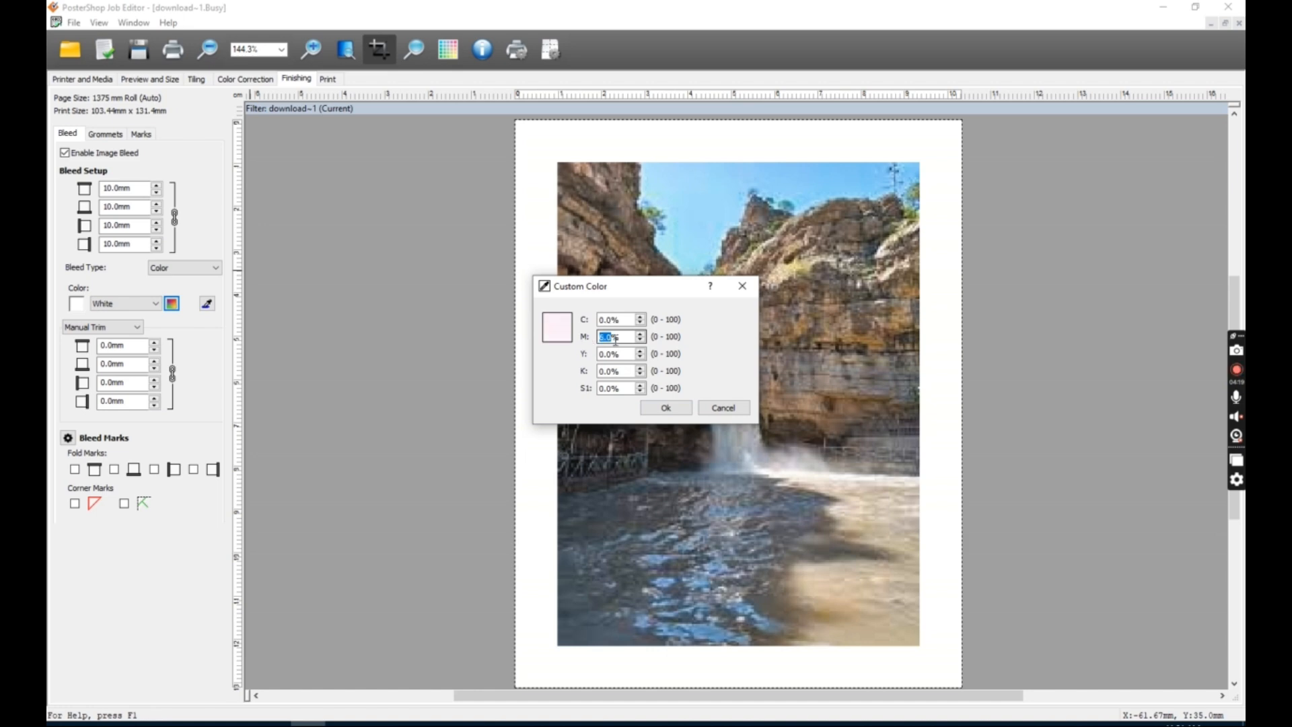
{"action": "left_click", "coordinate": [665, 409]}
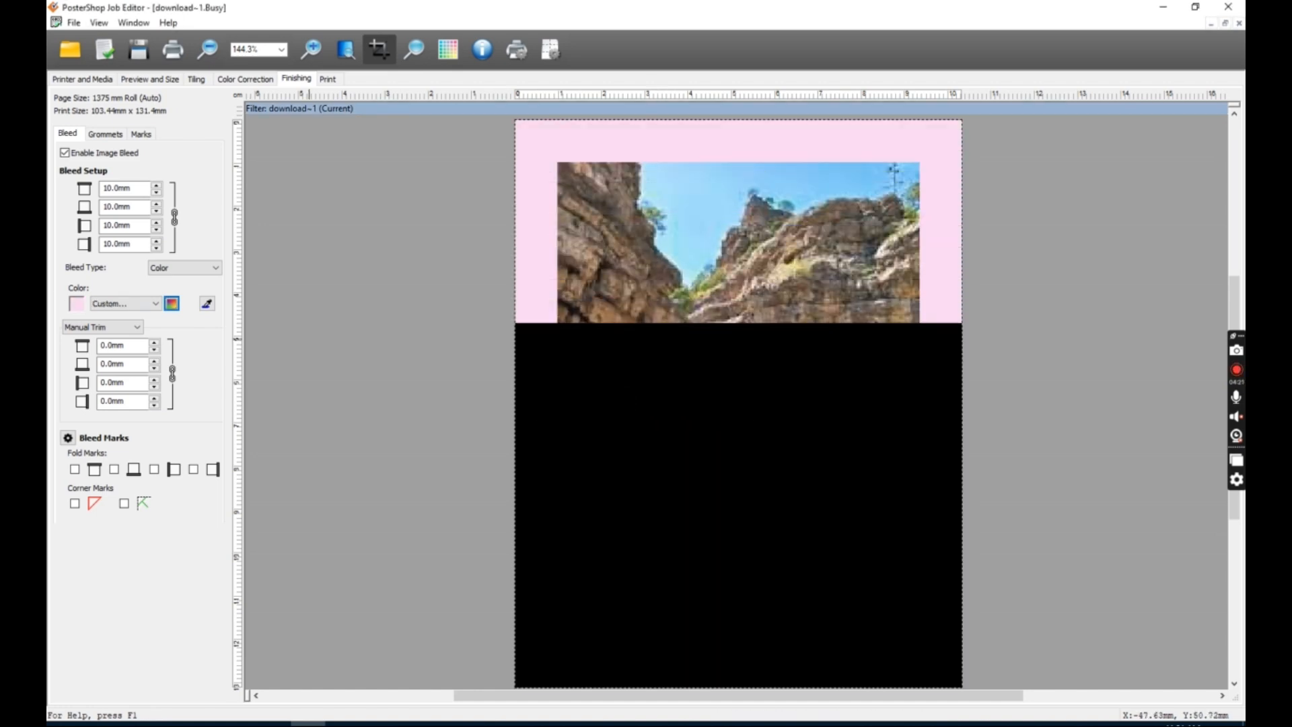
Switch the bleed type to Duplication and then disable image bleed.
{"action": "left_click", "coordinate": [211, 269]}
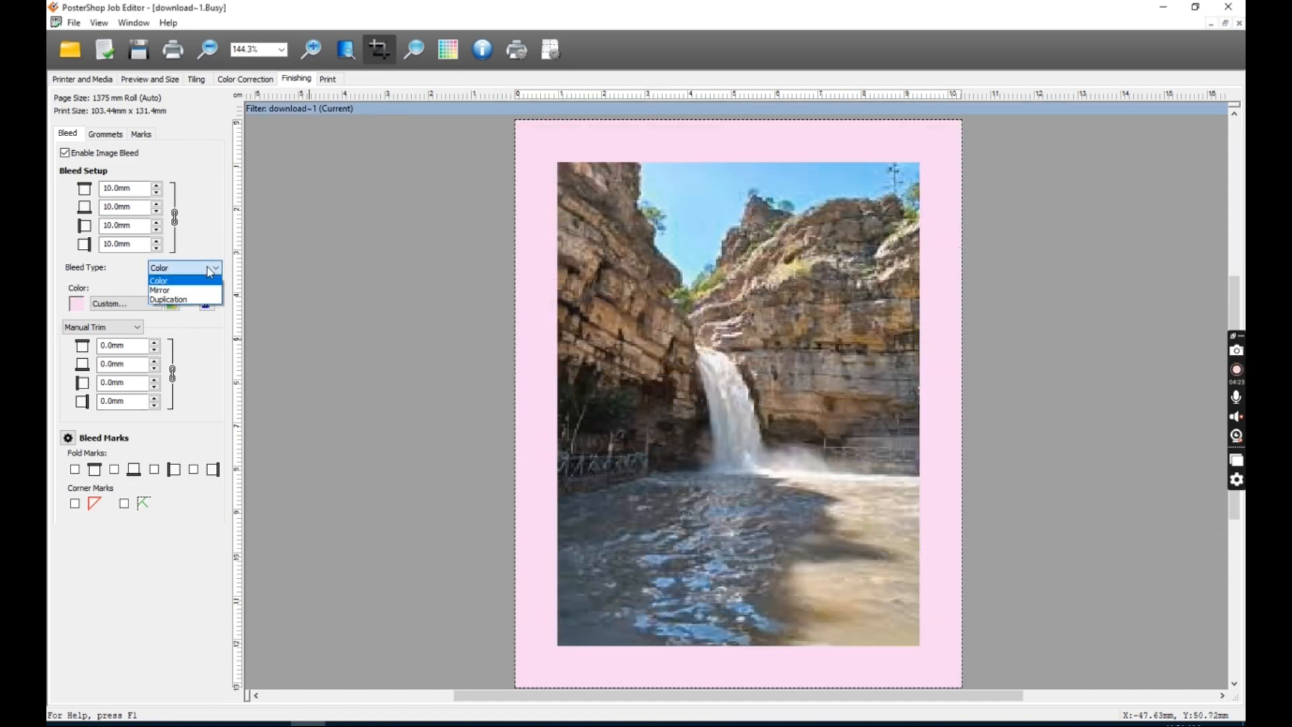
{"action": "left_click", "coordinate": [196, 297]}
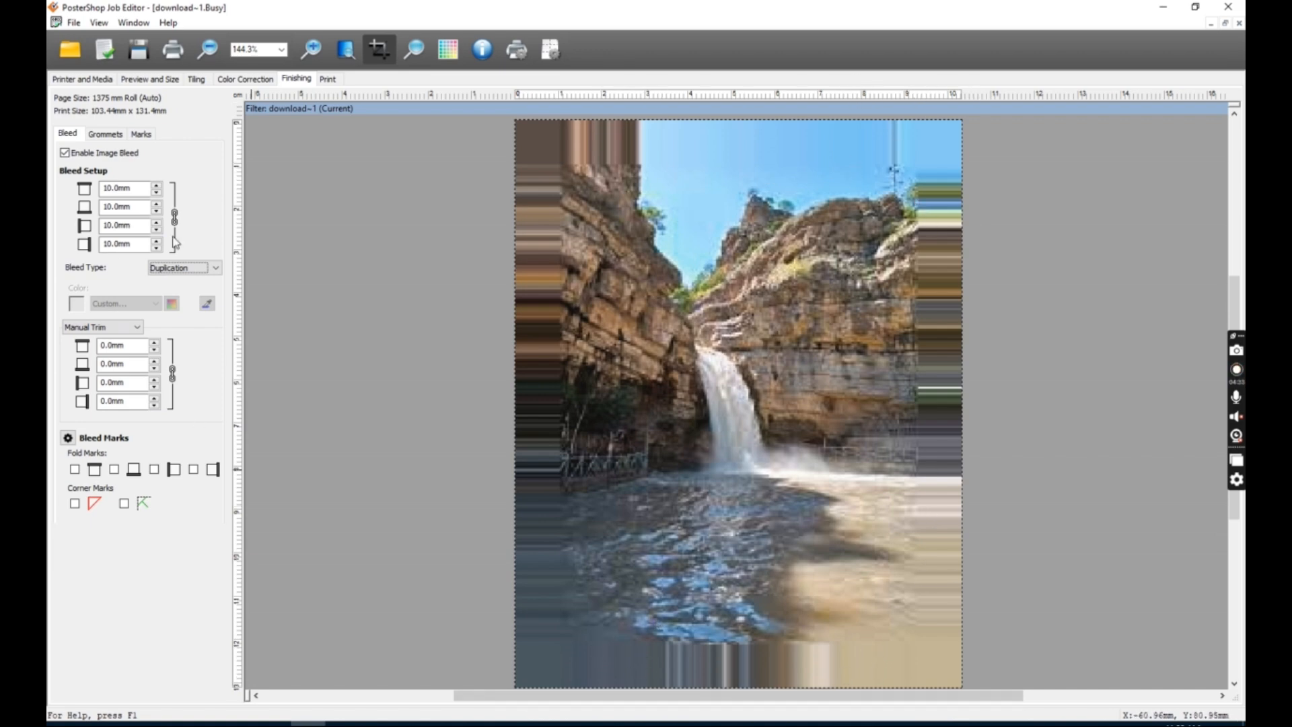
{"action": "left_click", "coordinate": [83, 158]}
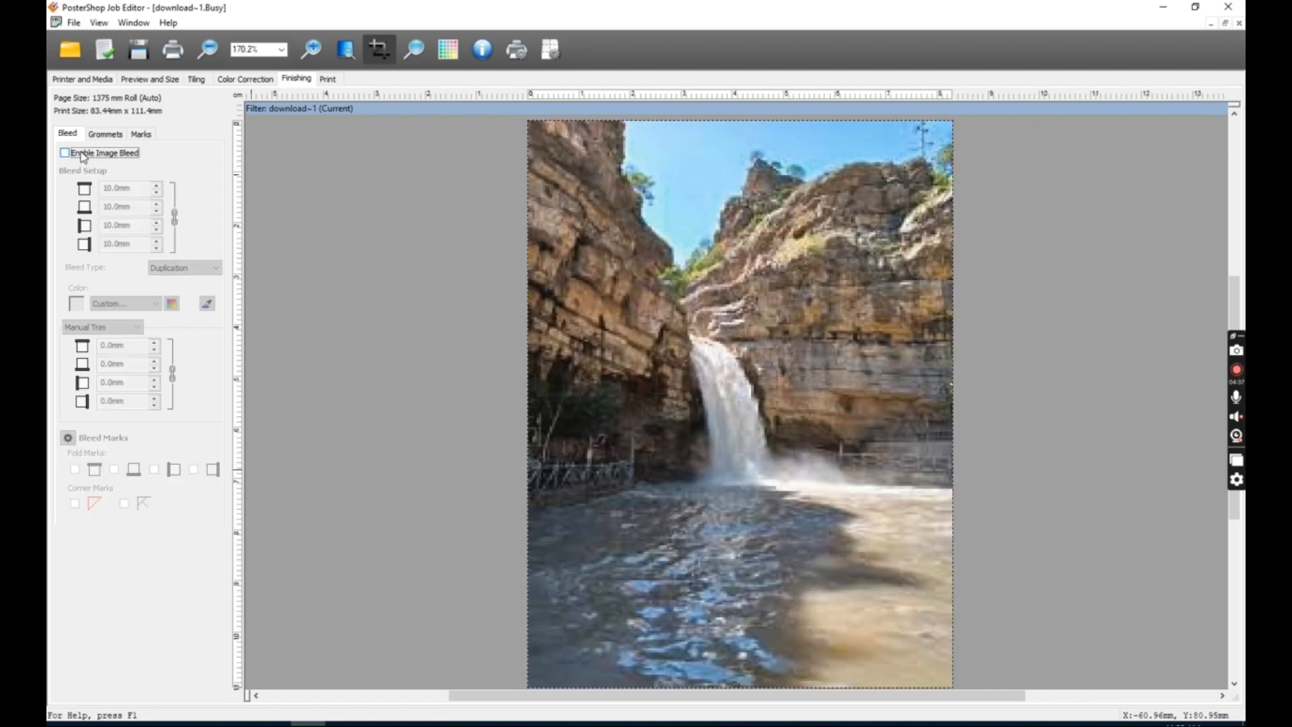
Browse the grommet settings and the edge mark options for finishing.
{"action": "left_click", "coordinate": [111, 134]}
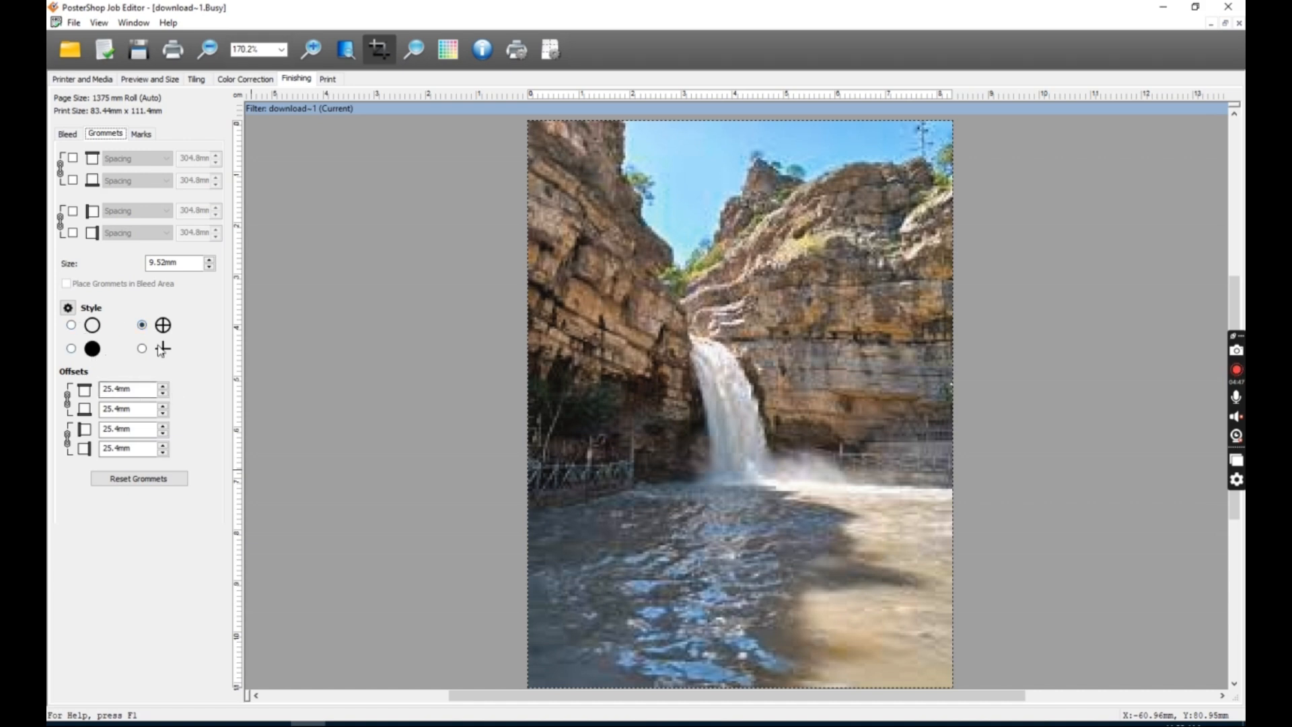
{"action": "key", "text": "Tab"}
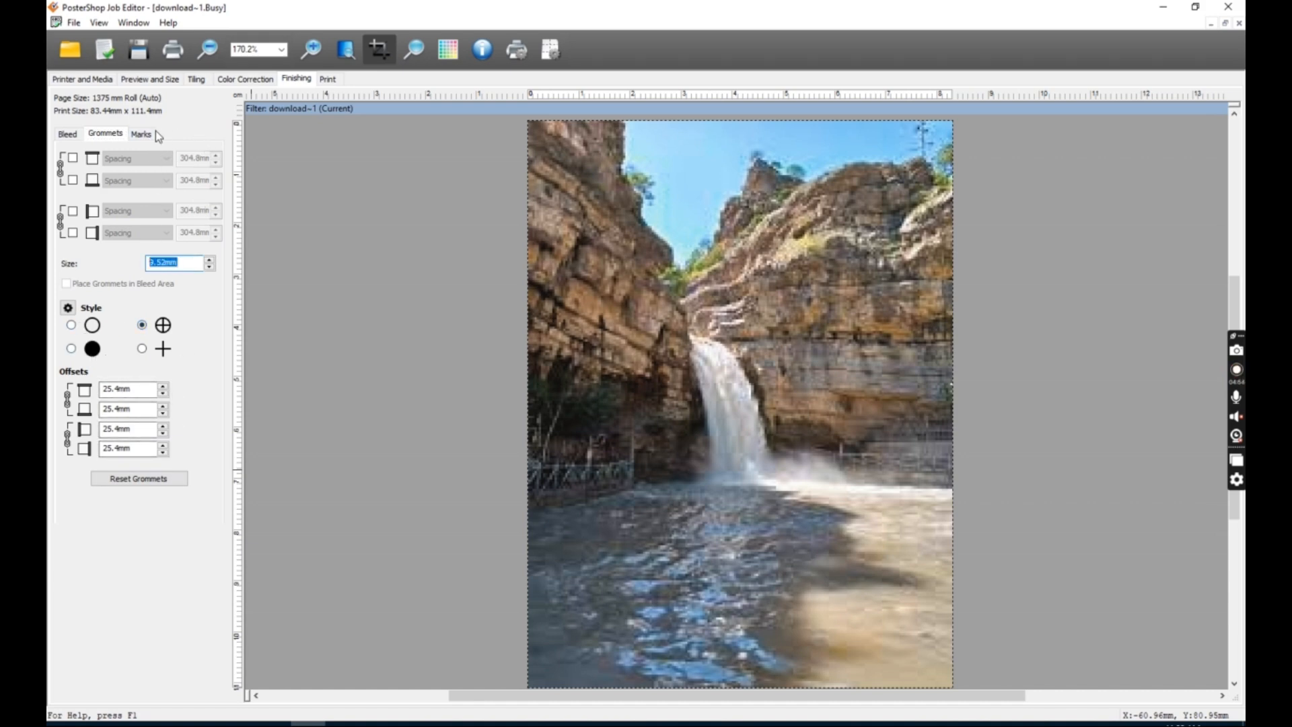
{"action": "left_click", "coordinate": [149, 133]}
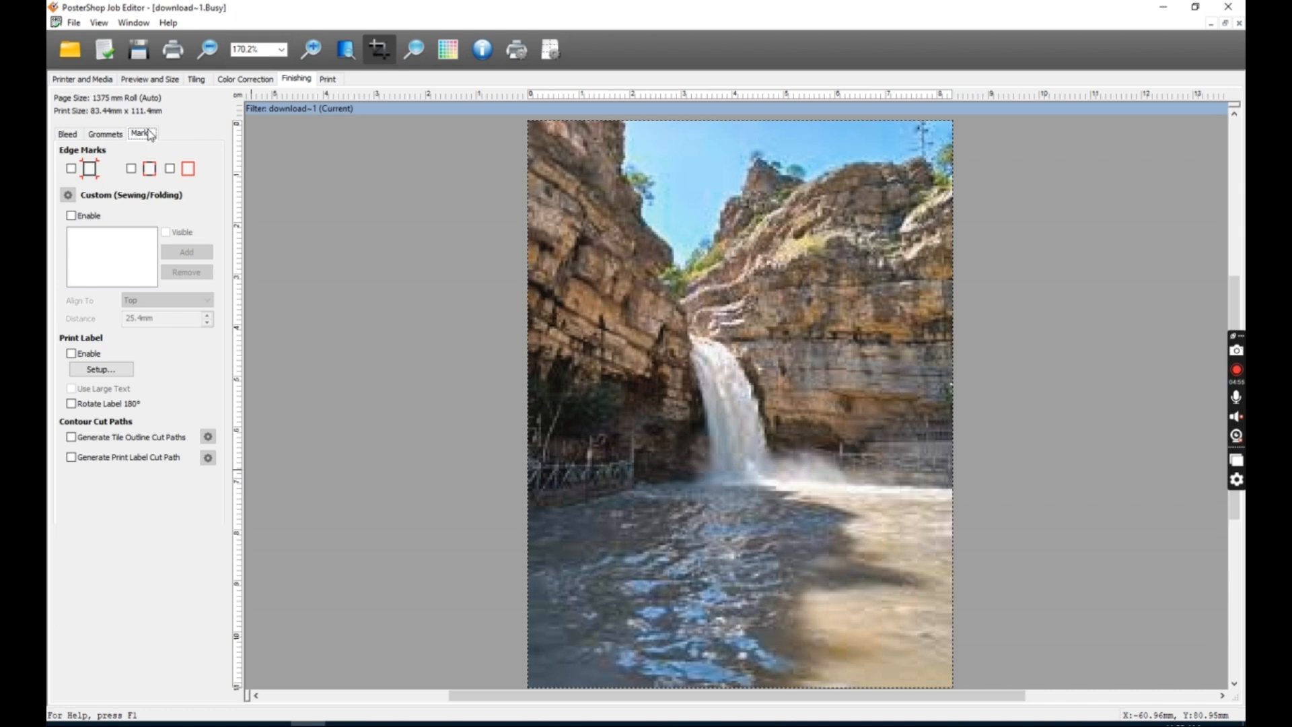
{"action": "left_click", "coordinate": [71, 170]}
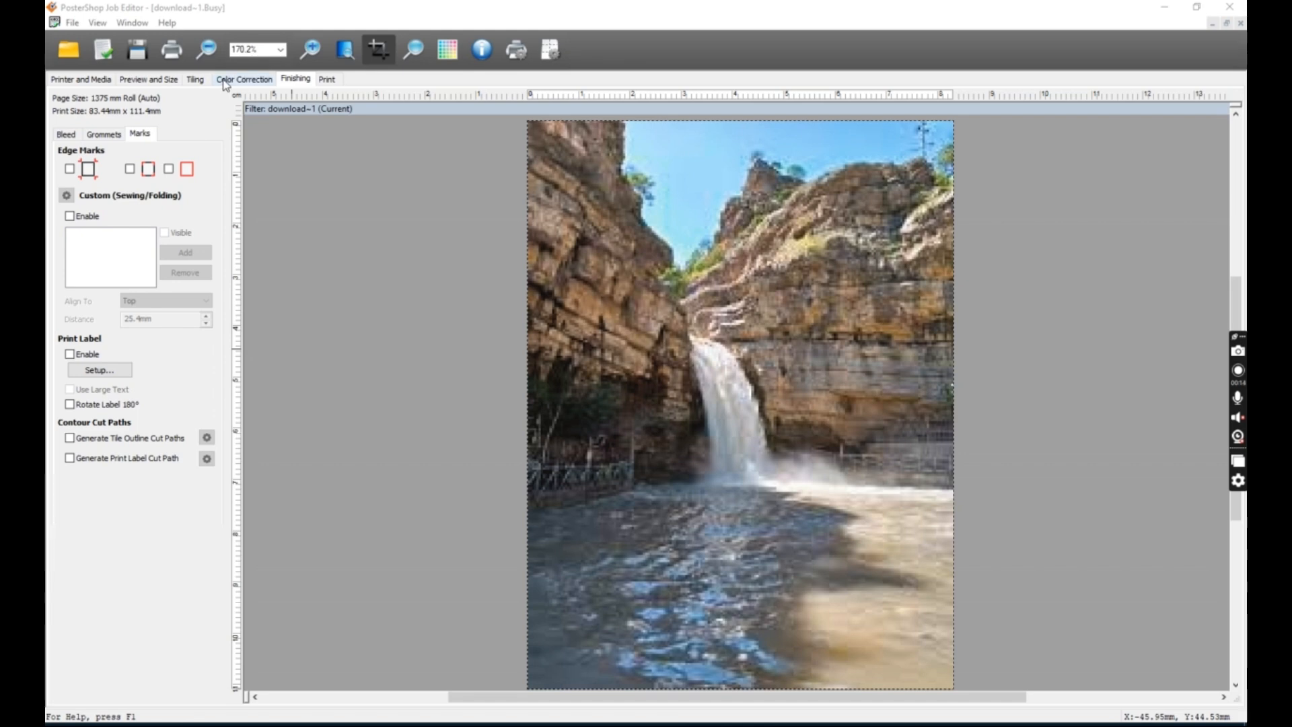
Adjust the number of print copies for the job using the copies spinner.
{"action": "left_click", "coordinate": [327, 80]}
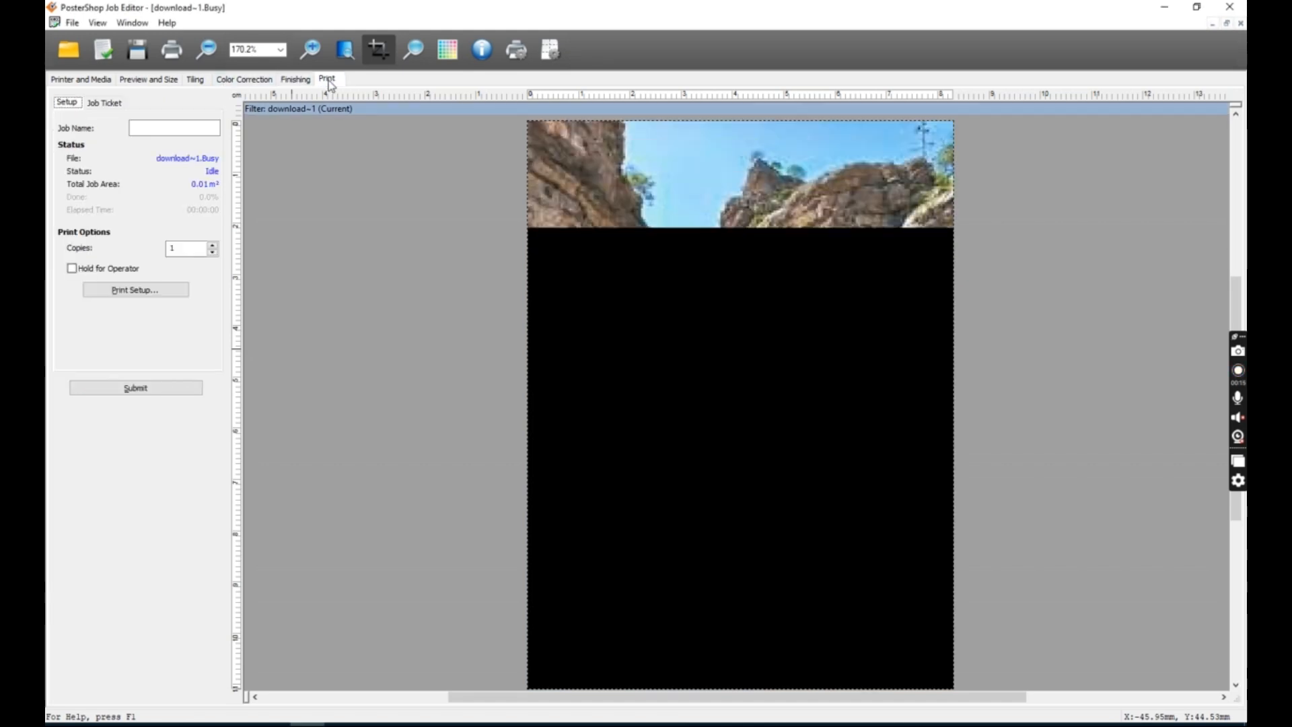
{"action": "left_click", "coordinate": [212, 245]}
{"action": "left_click", "coordinate": [212, 245]}
{"action": "left_click", "coordinate": [212, 245]}
{"action": "left_click", "coordinate": [212, 253]}
{"action": "left_click", "coordinate": [211, 253]}
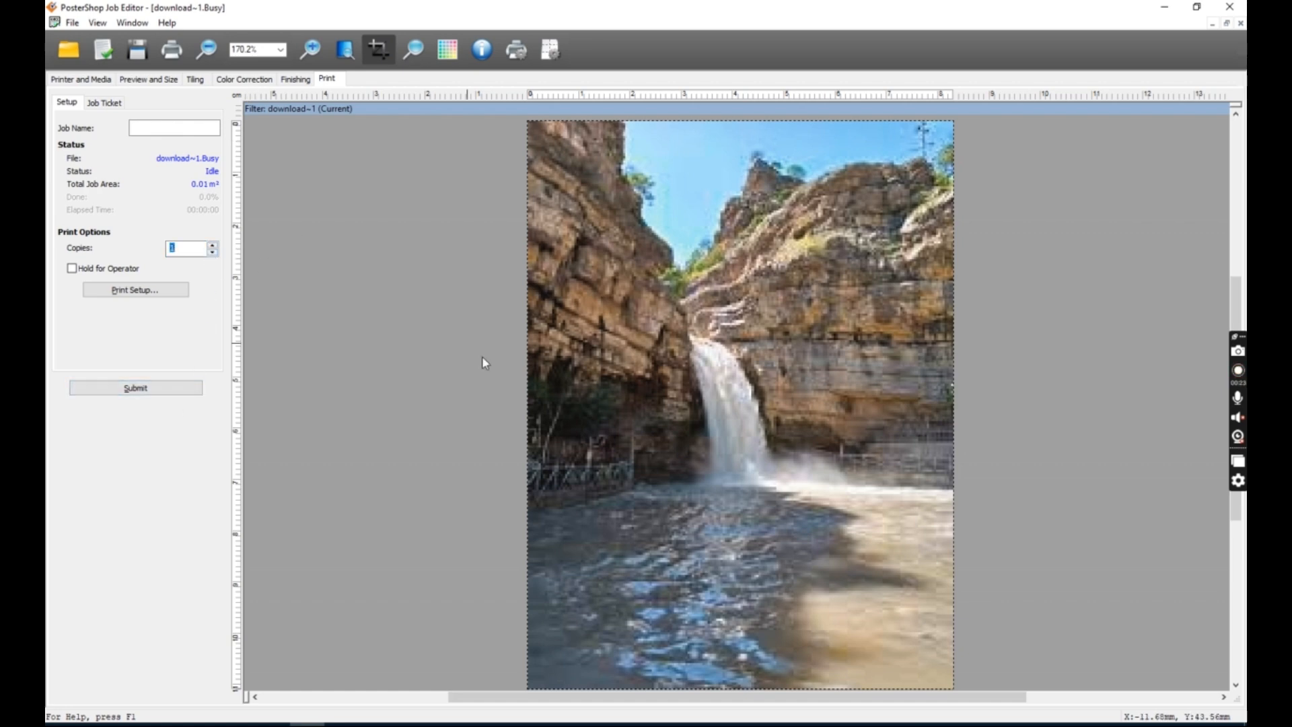
Submit the job and select it in the RIP queue's list of jobs ready to print.
{"action": "left_click", "coordinate": [128, 390]}
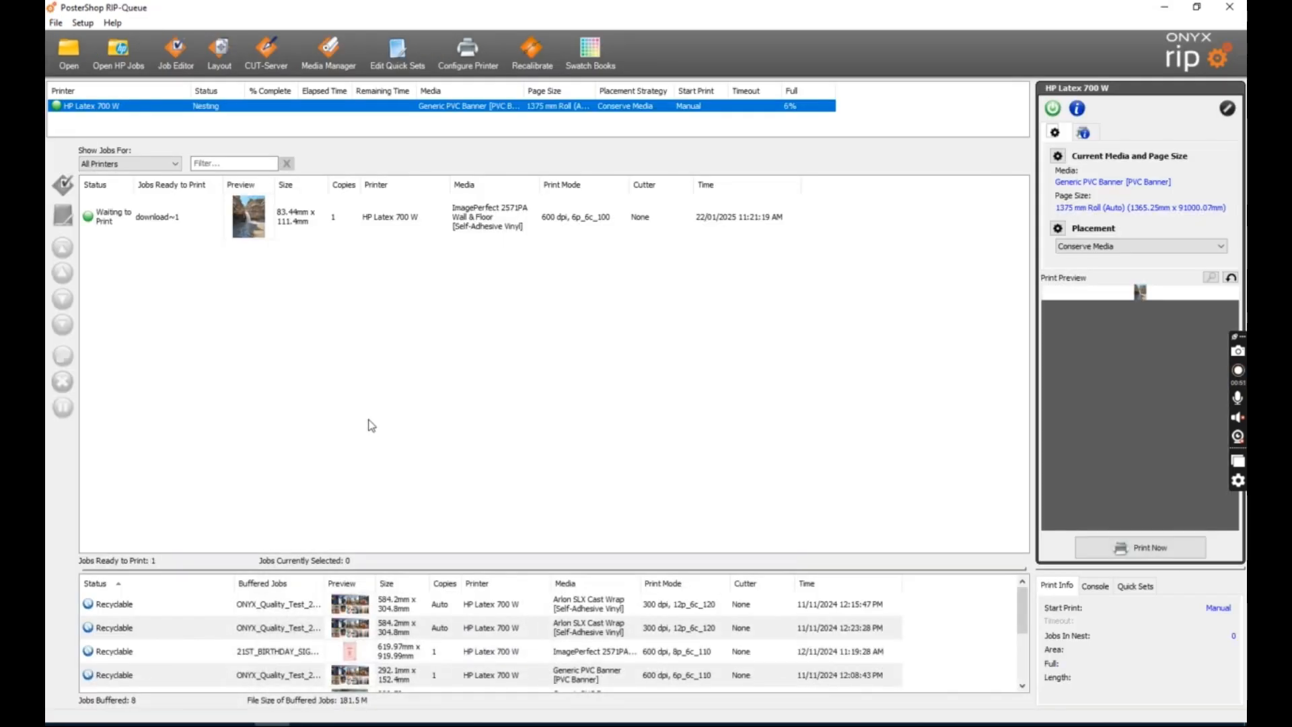
{"action": "left_click", "coordinate": [565, 221]}
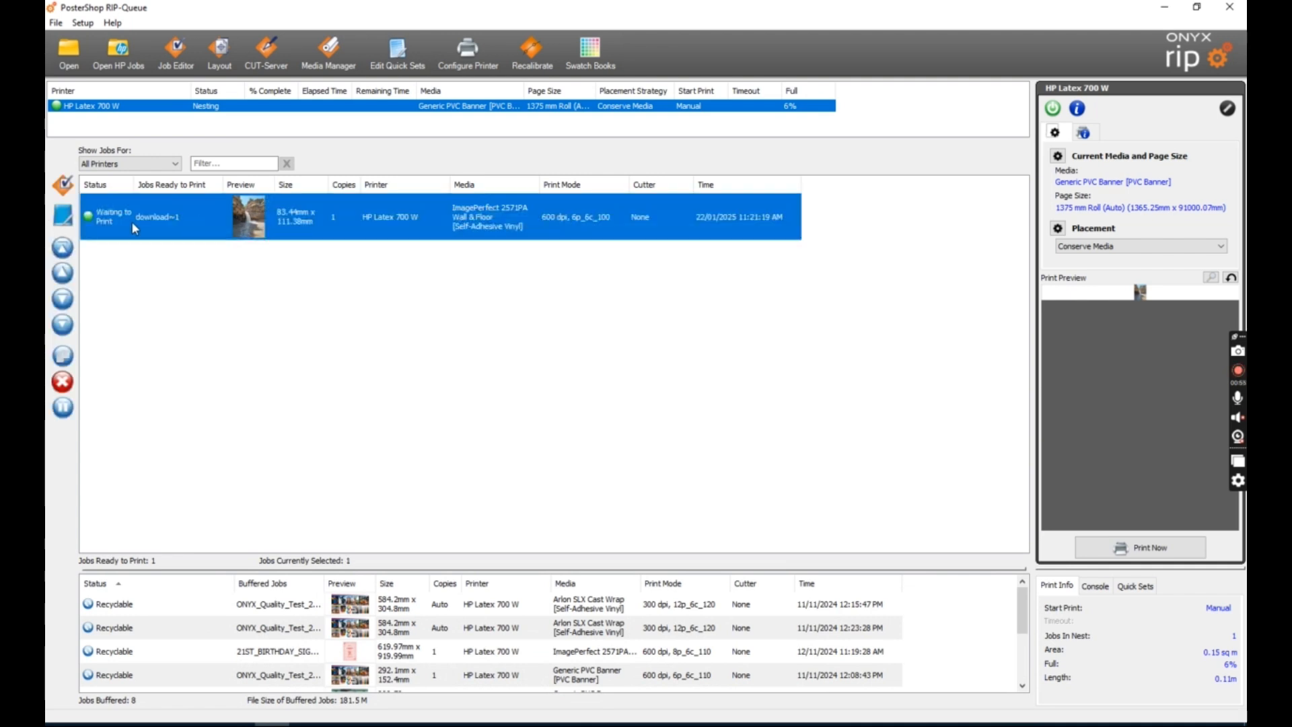